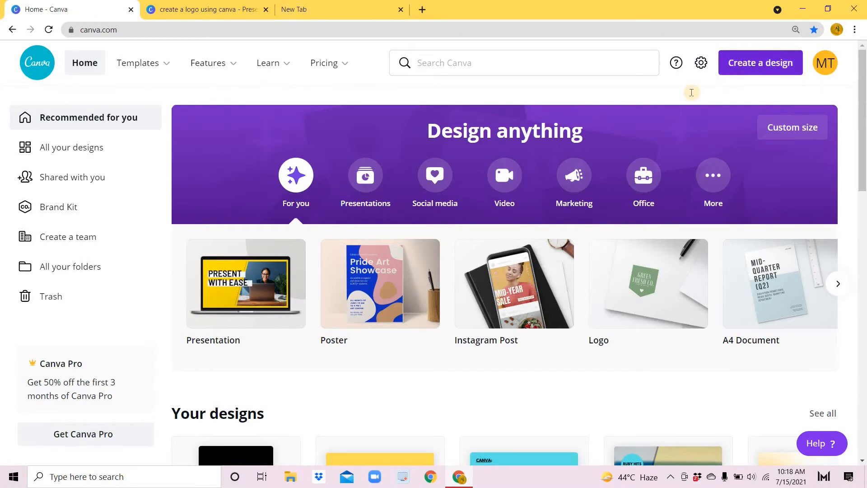
left_click(749, 66)
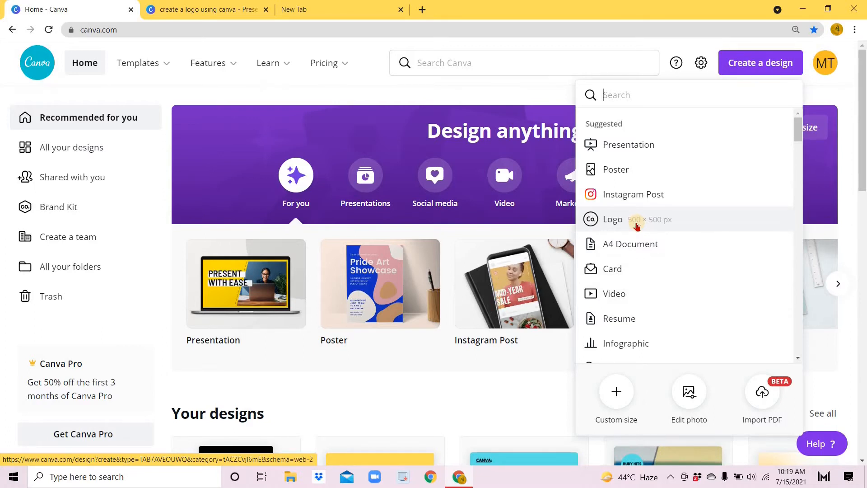
left_click(615, 400)
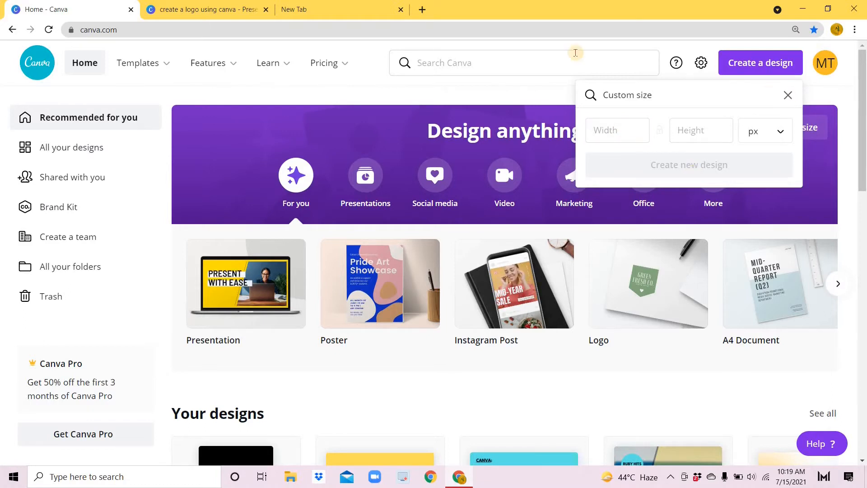
left_click(787, 97)
Search the site for "logo" templates and create a blank logo design.
left_click(459, 69)
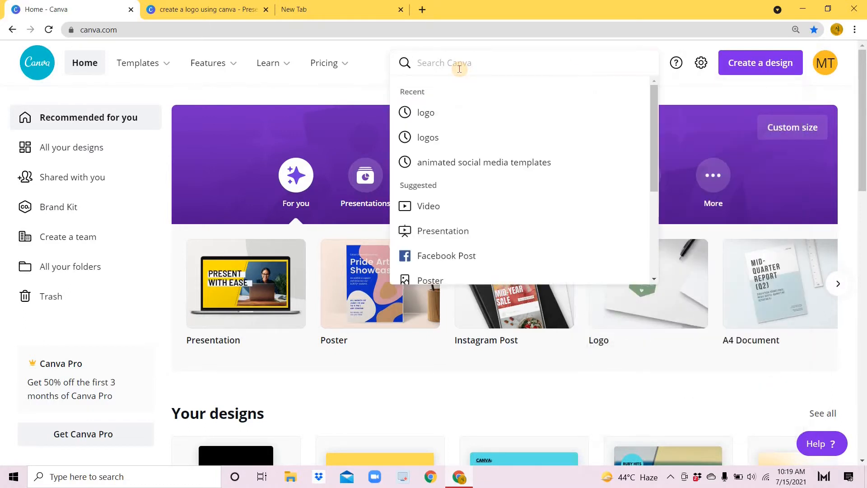
type("logo")
key("Return")
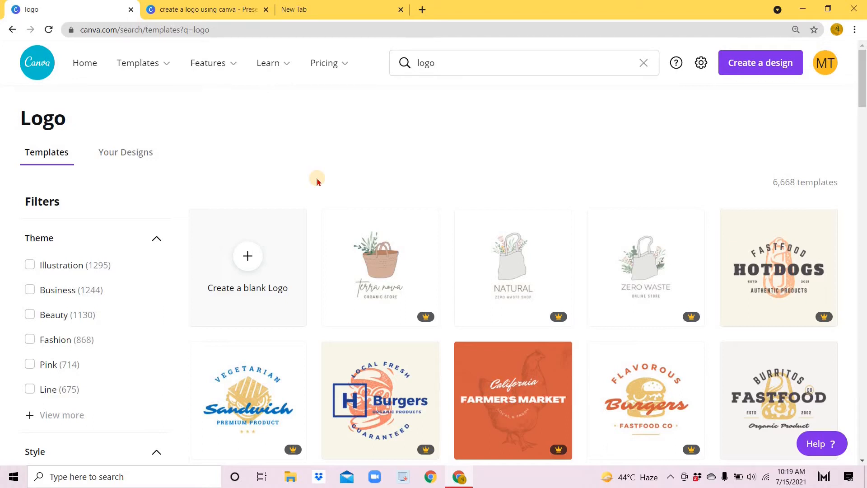
scroll(312, 284, "down", 5)
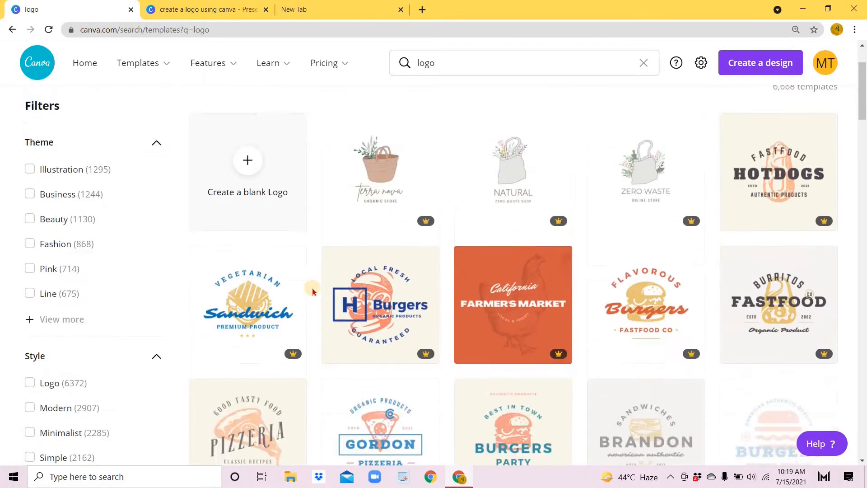
scroll(312, 291, "down", 10)
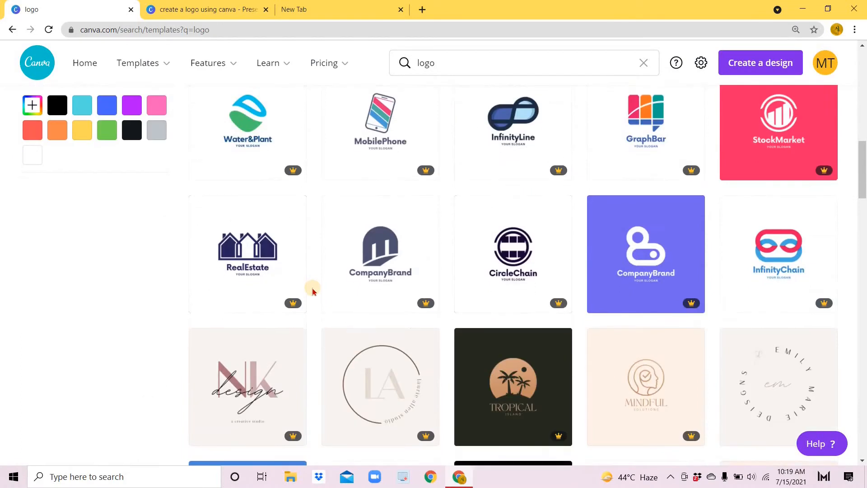
scroll(313, 292, "up", 11)
scroll(312, 292, "up", 3)
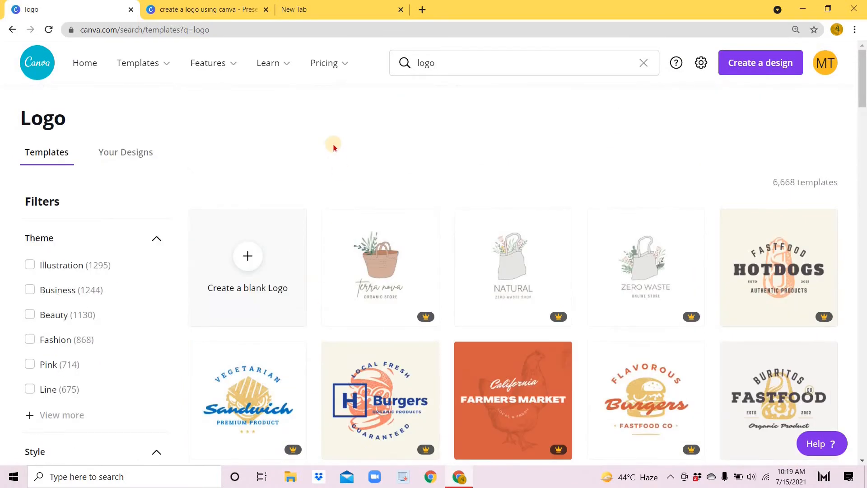
left_click(247, 266)
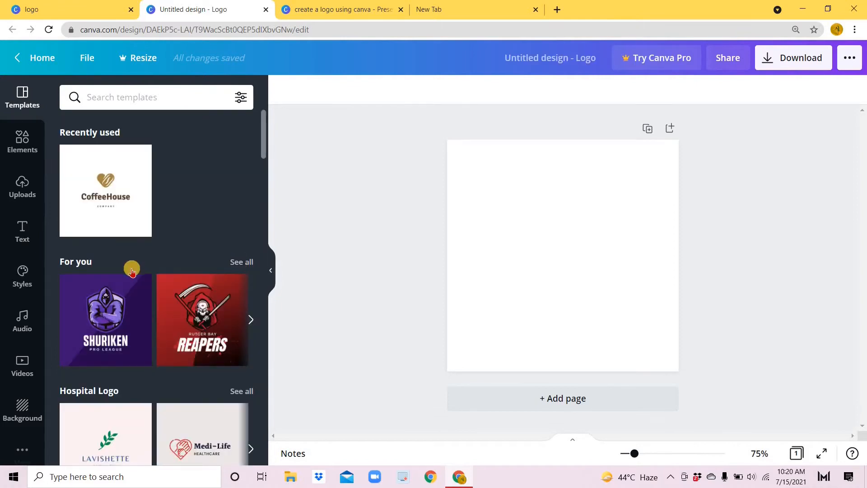
Look through the logo template categories offered in the editor, such as hospital, church, gaming and computer logos.
scroll(132, 271, "down", 5)
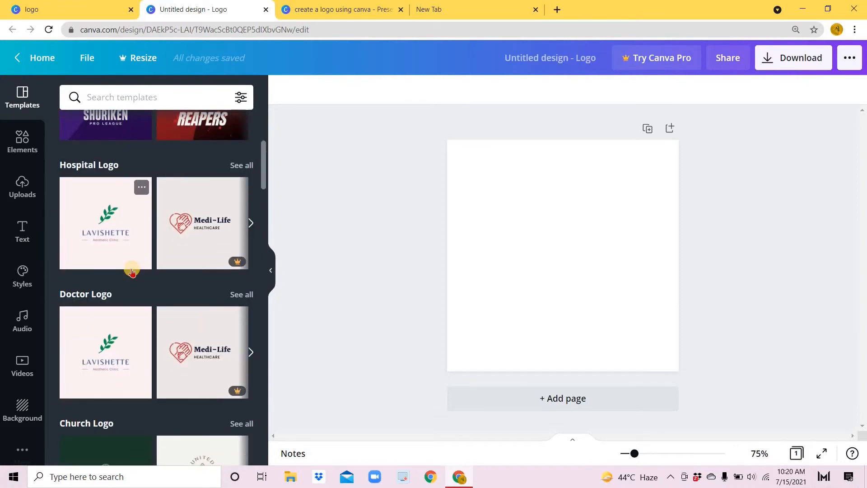
scroll(131, 271, "down", 3)
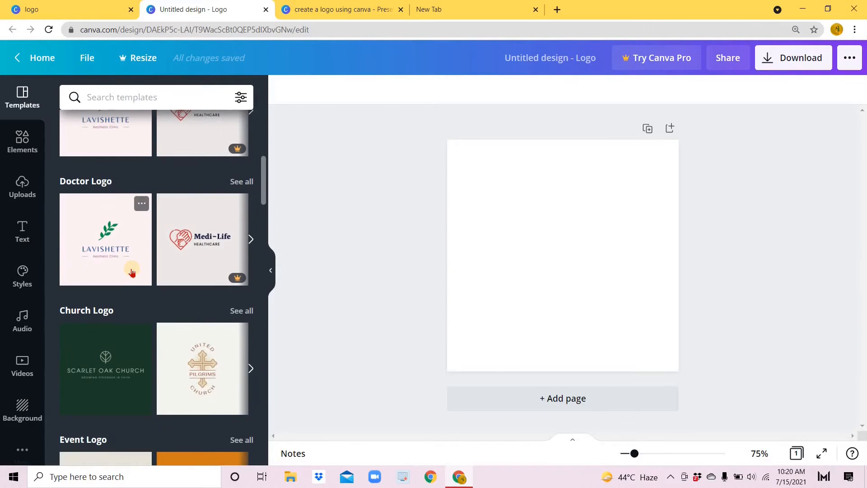
scroll(132, 271, "down", 10)
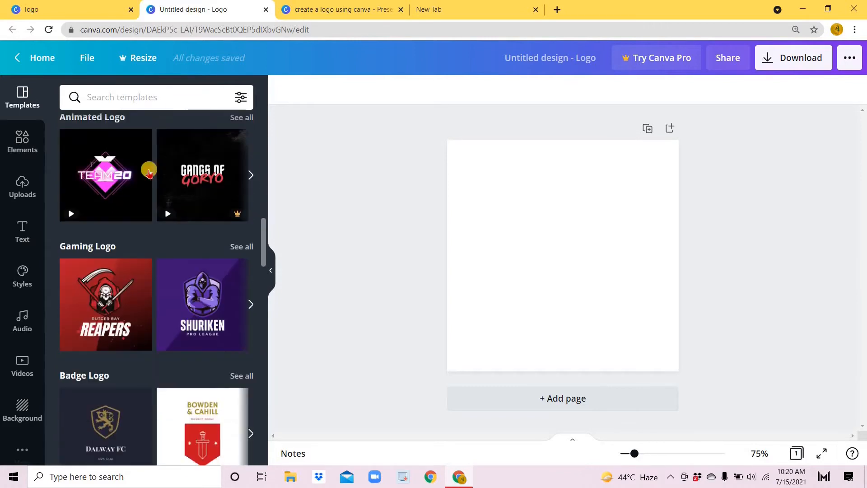
scroll(135, 240, "up", 9)
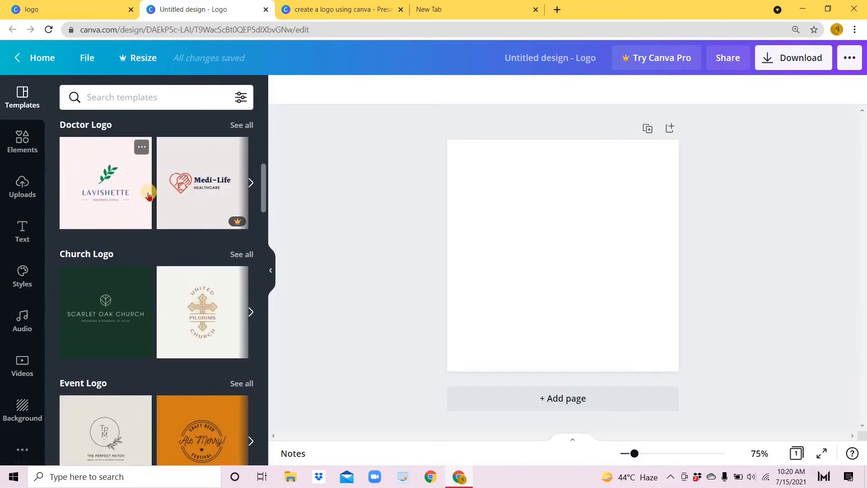
scroll(137, 248, "down", 5)
scroll(110, 253, "down", 4)
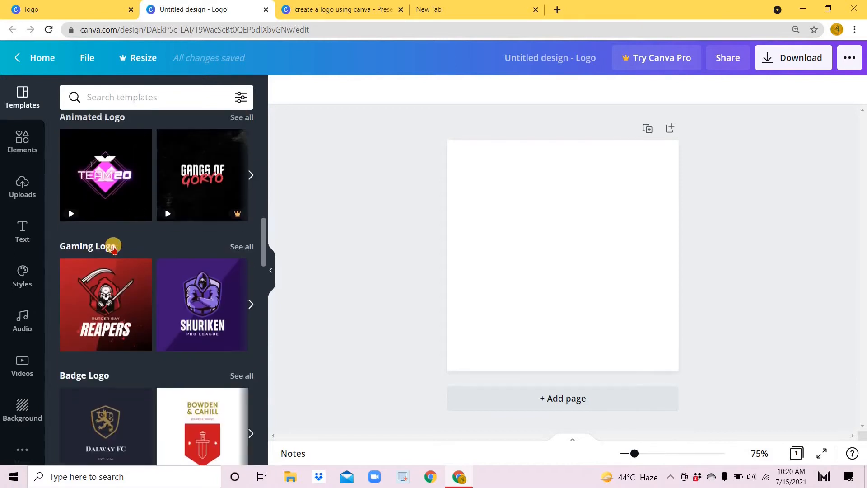
scroll(141, 249, "down", 20)
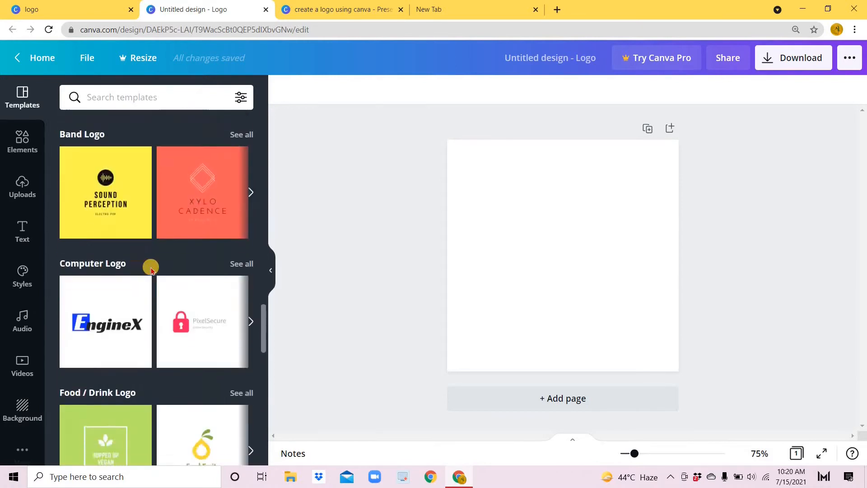
scroll(149, 272, "up", 10)
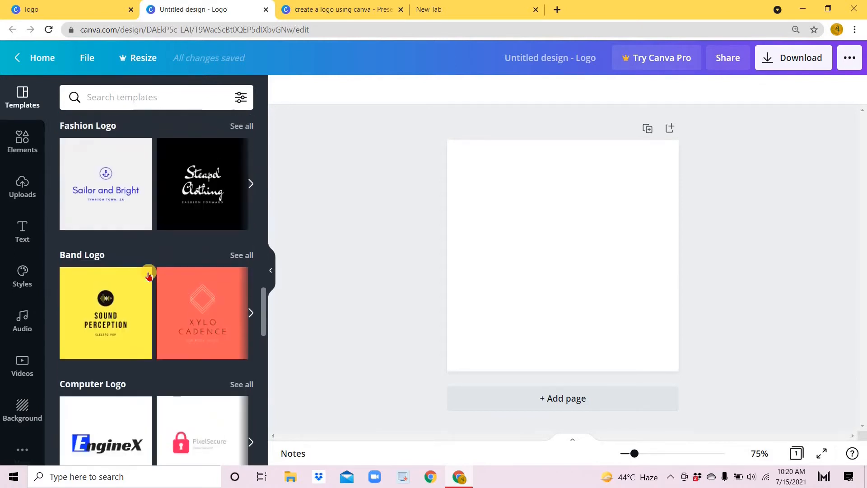
scroll(150, 275, "up", 15)
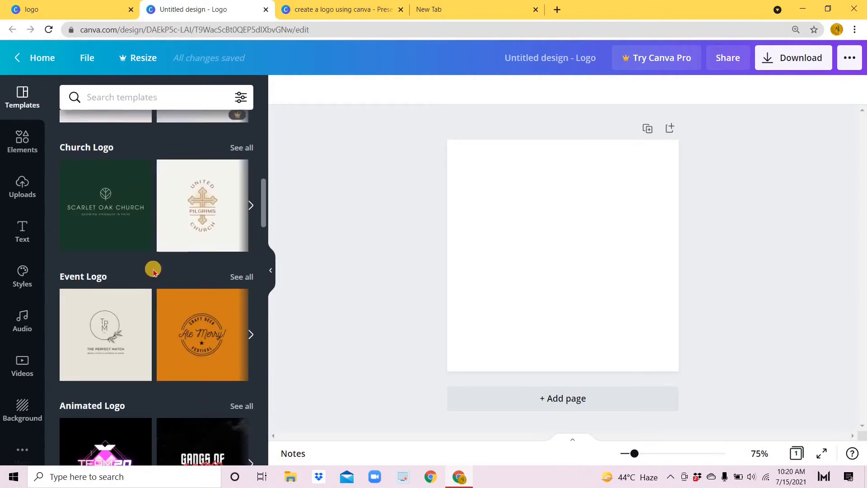
scroll(153, 270, "up", 2)
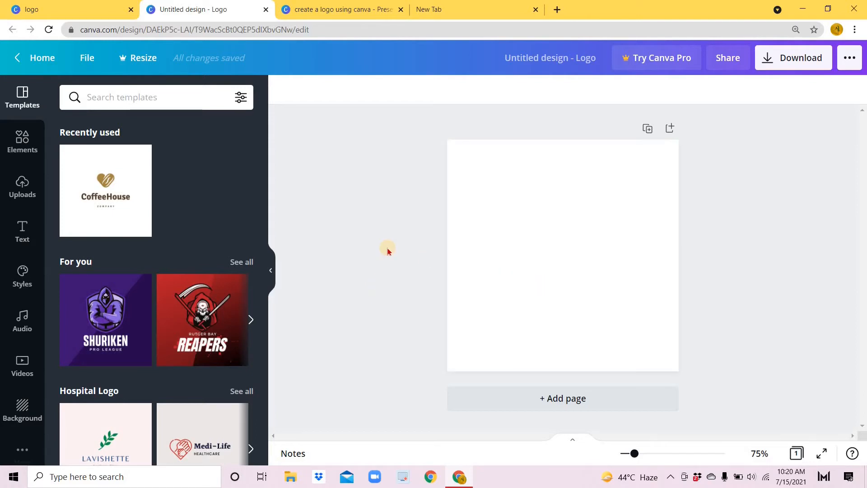
Search the elements for "shape" and add the thin circle outline to the blank page.
left_click(20, 142)
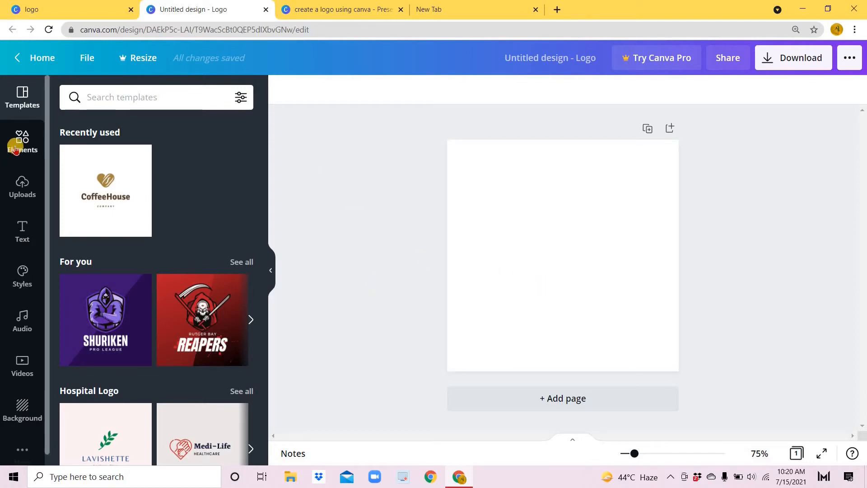
left_click(128, 98)
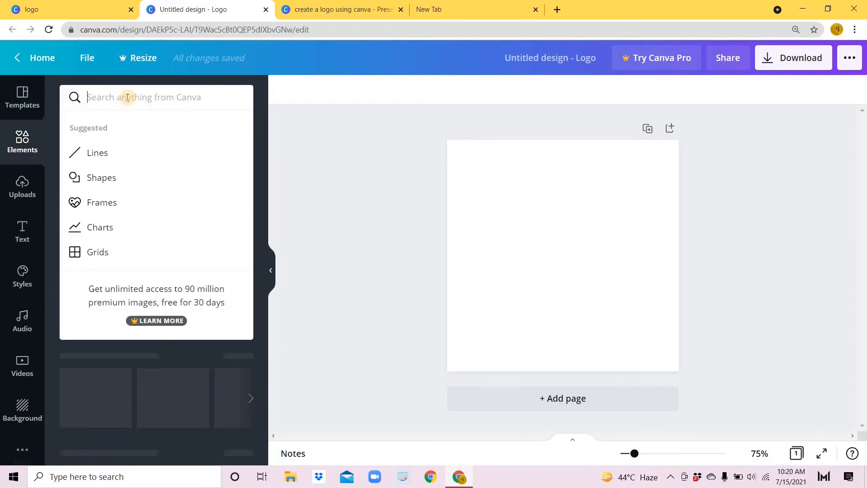
type("shape")
key("Return")
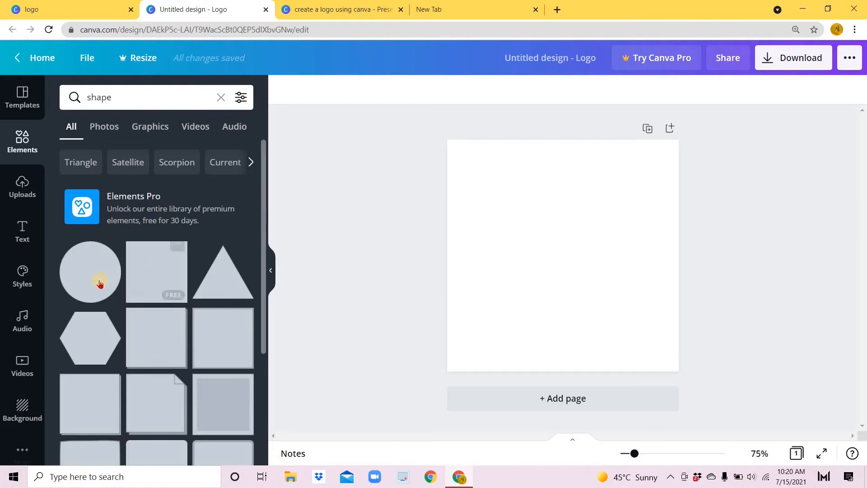
scroll(154, 253, "down", 3)
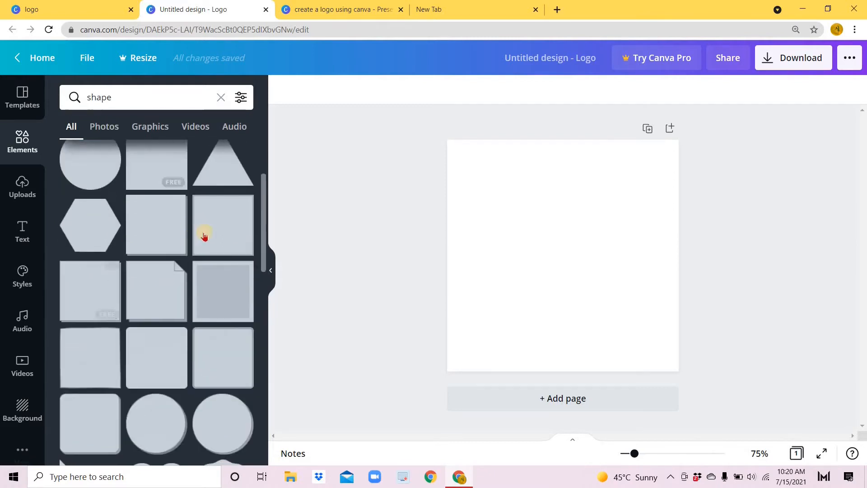
scroll(106, 324, "down", 3)
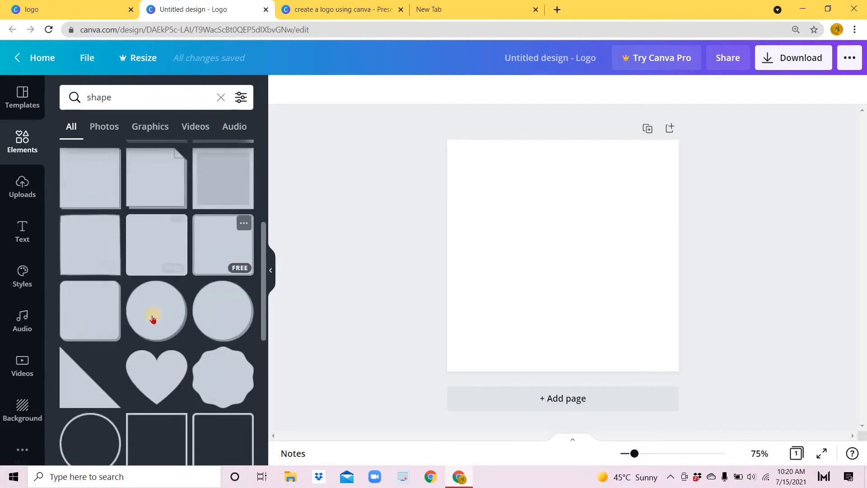
scroll(105, 310, "down", 3)
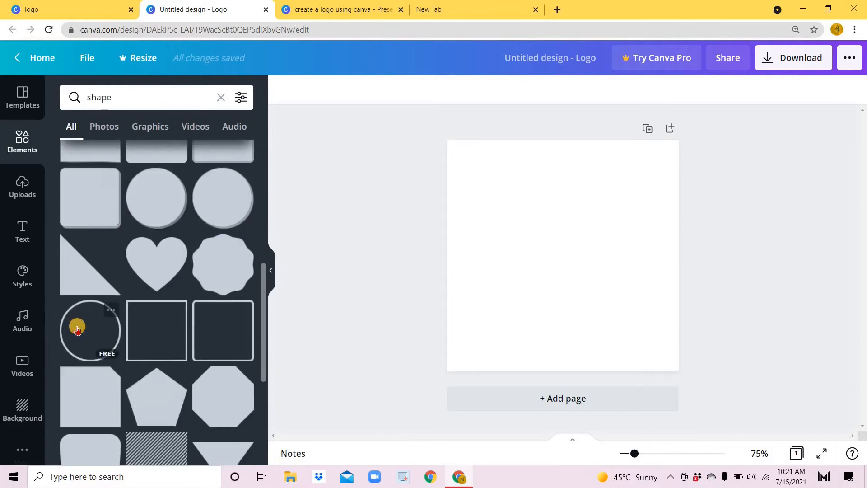
left_click(78, 325)
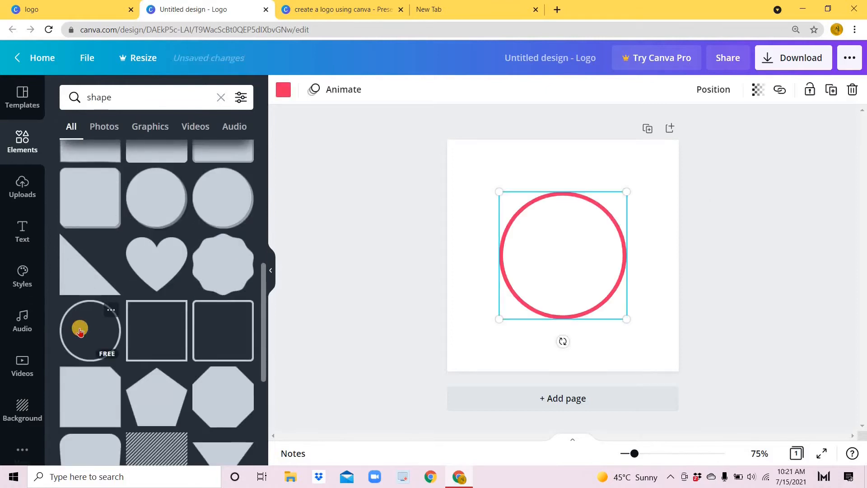
Set the page background colour to black from the default colours.
left_click(470, 166)
left_click(283, 90)
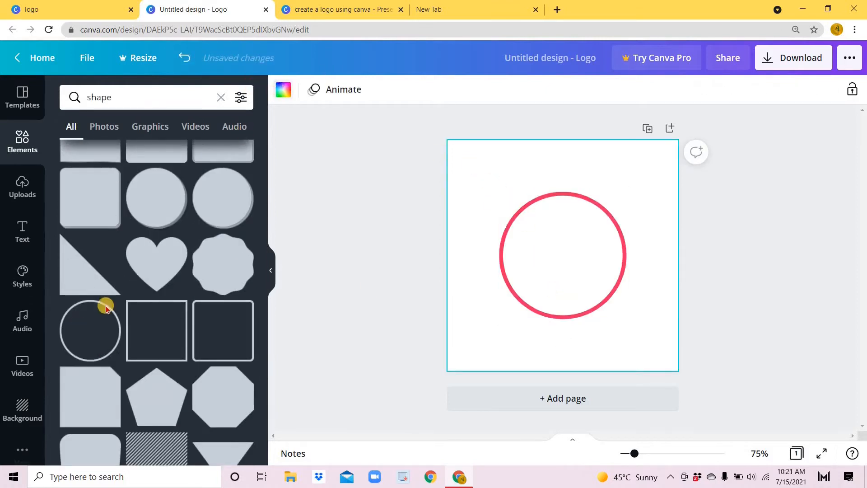
left_click(72, 309)
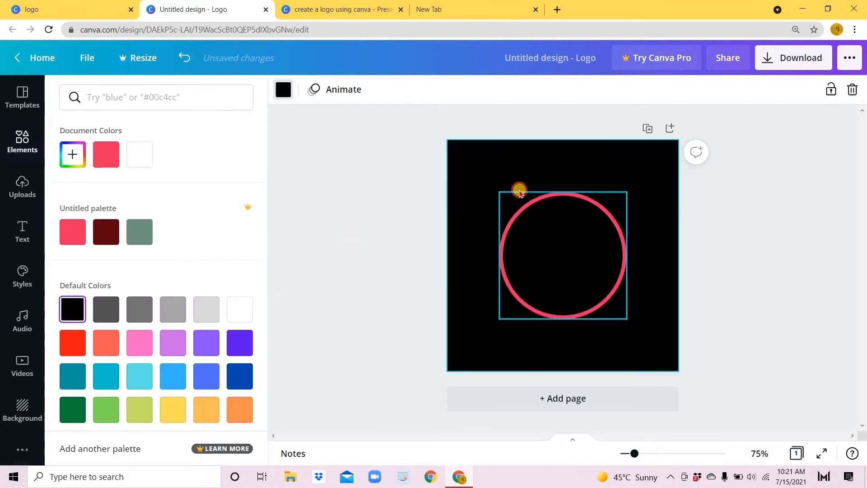
Enlarge the circle outline to about 480 by 480 so it nearly fills the page.
left_click(515, 191)
left_click_drag(499, 188, 442, 149)
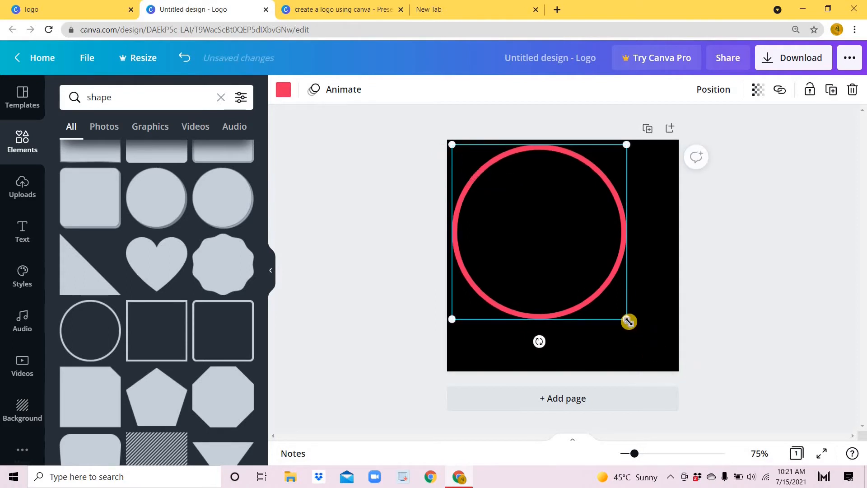
left_click_drag(629, 321, 691, 355)
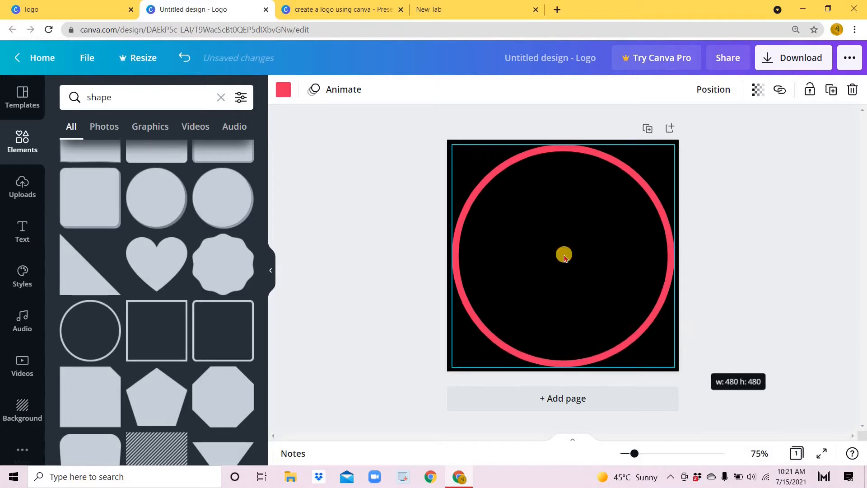
Add a second, smaller circle outline inside the large one and recolour both circles white.
left_click(90, 333)
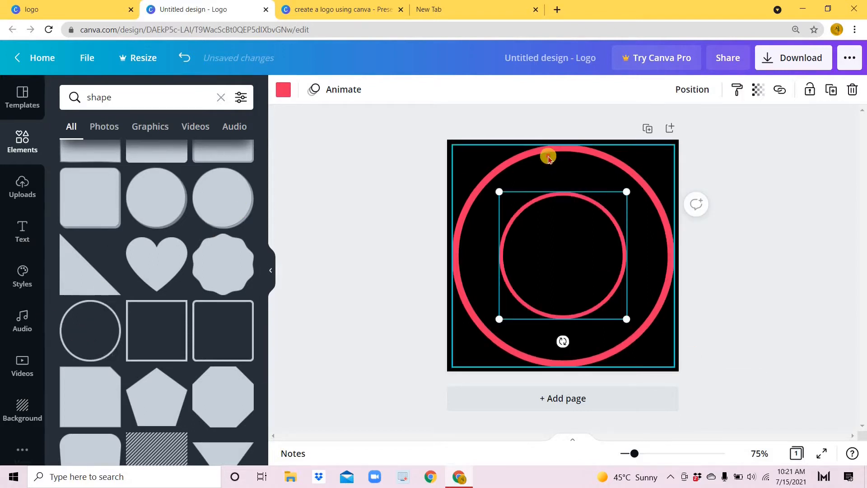
left_click(283, 89)
left_click(249, 312)
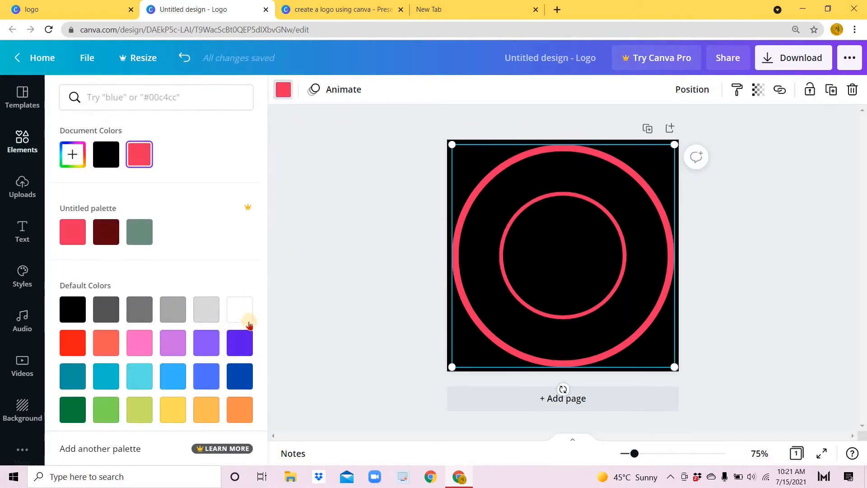
left_click(245, 312)
left_click(574, 205)
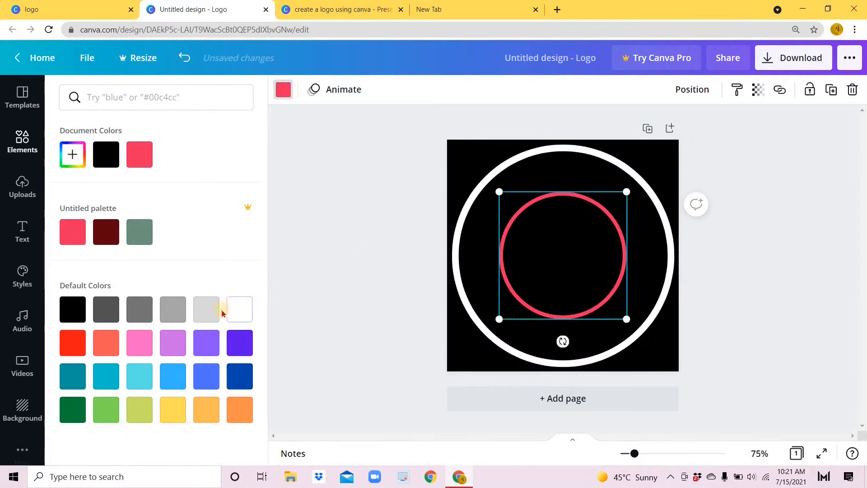
left_click(239, 310)
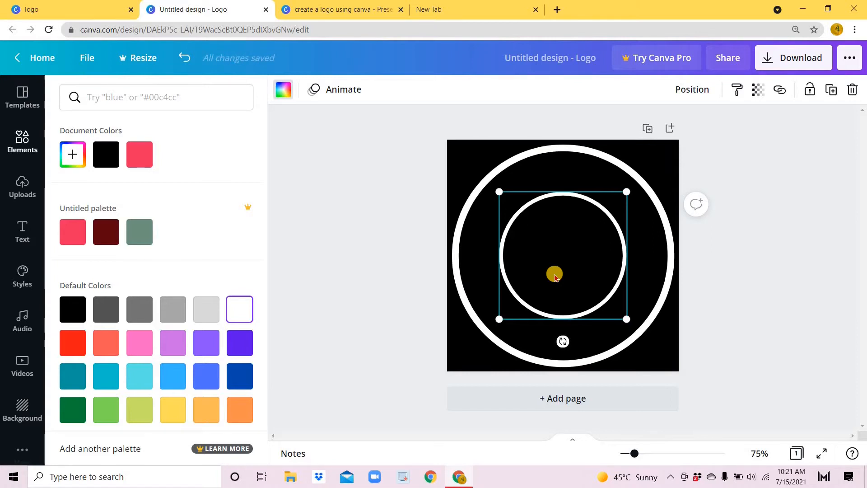
Search the elements for "burger" and add the free orange cartoon burger graphic to the page.
left_click(17, 150)
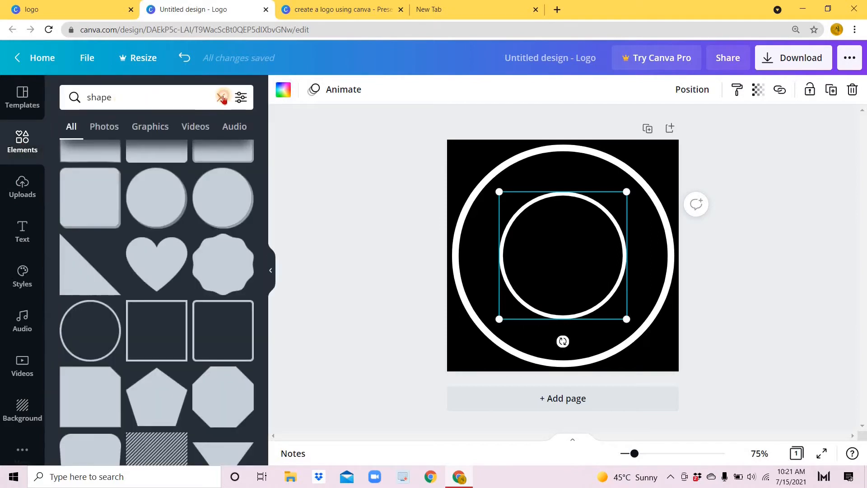
left_click(223, 98)
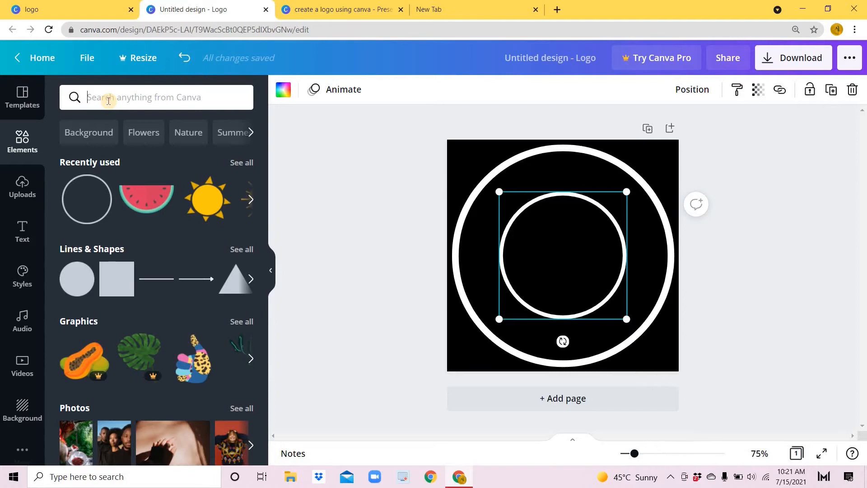
type("b")
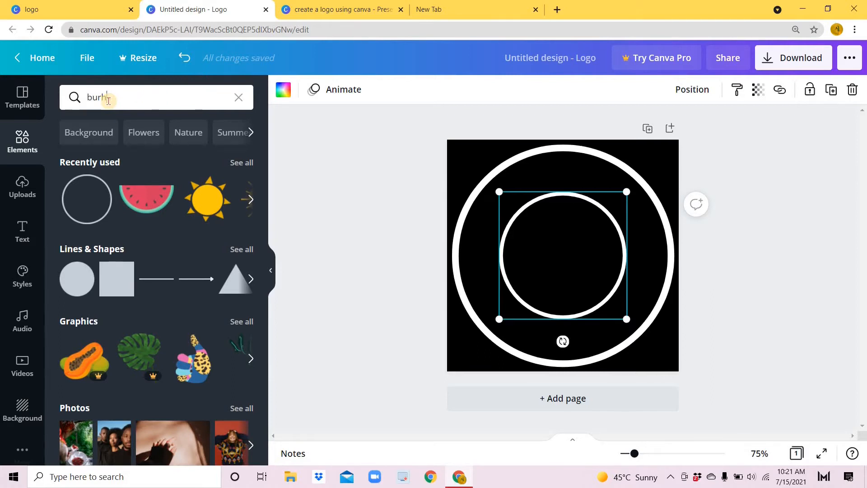
type("urger")
key("Return")
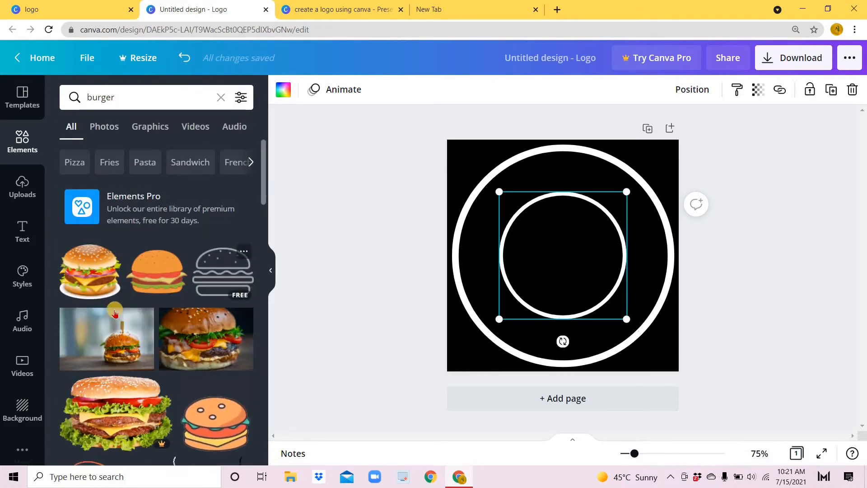
scroll(98, 335, "down", 3)
scroll(98, 335, "down", 4)
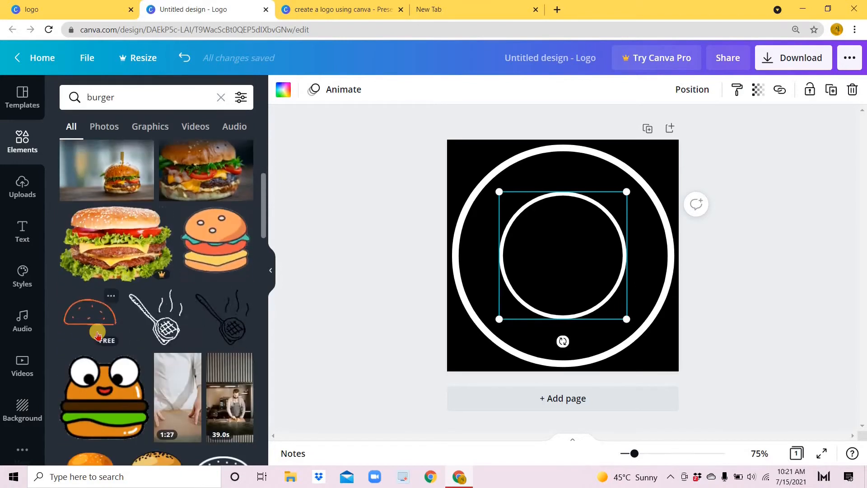
scroll(221, 181, "up", 8)
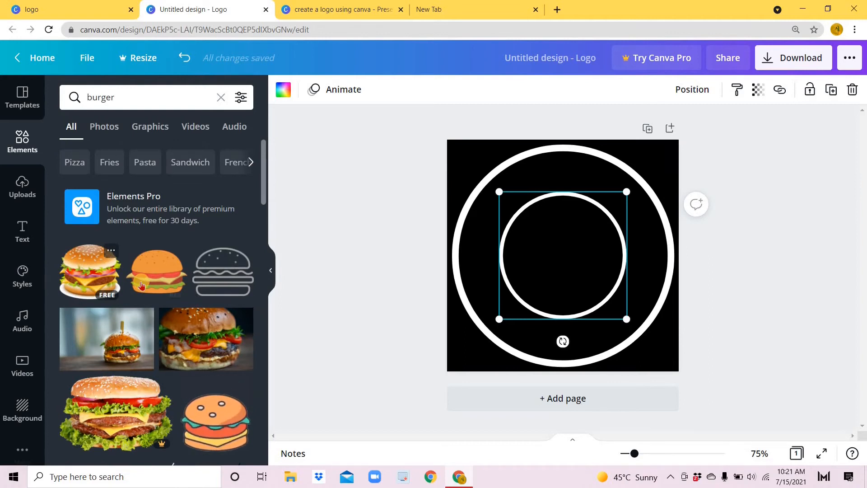
scroll(142, 285, "down", 6)
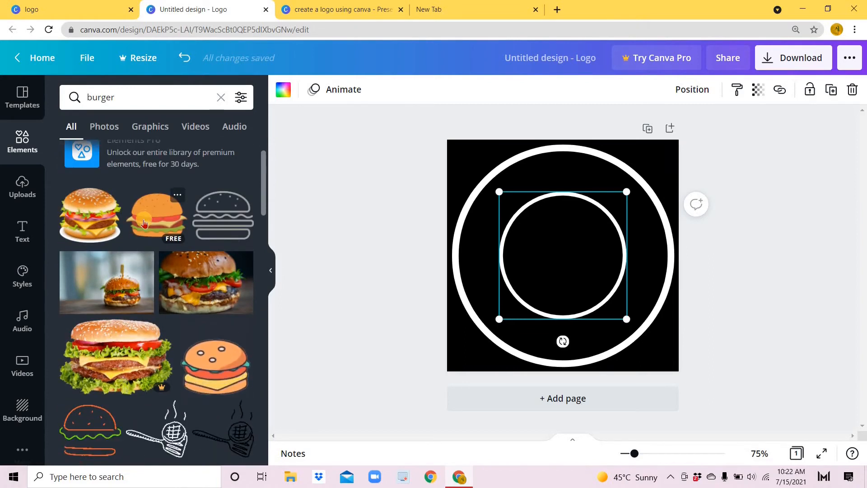
scroll(149, 171, "up", 5)
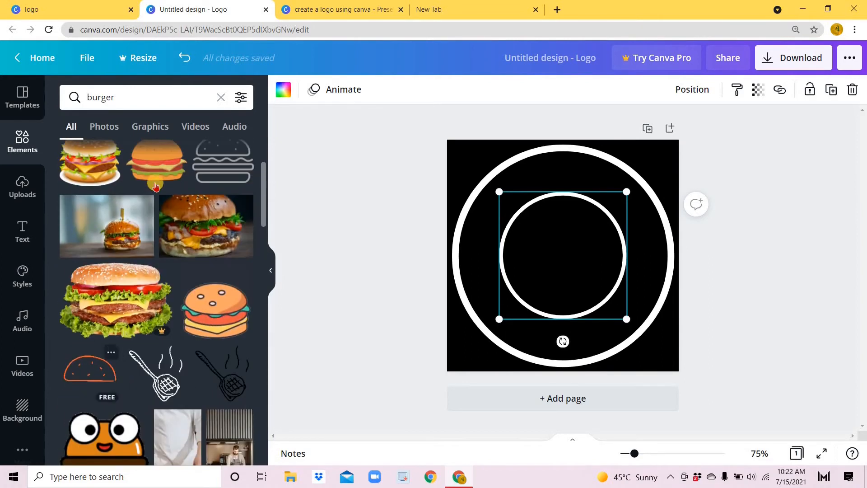
left_click(149, 170)
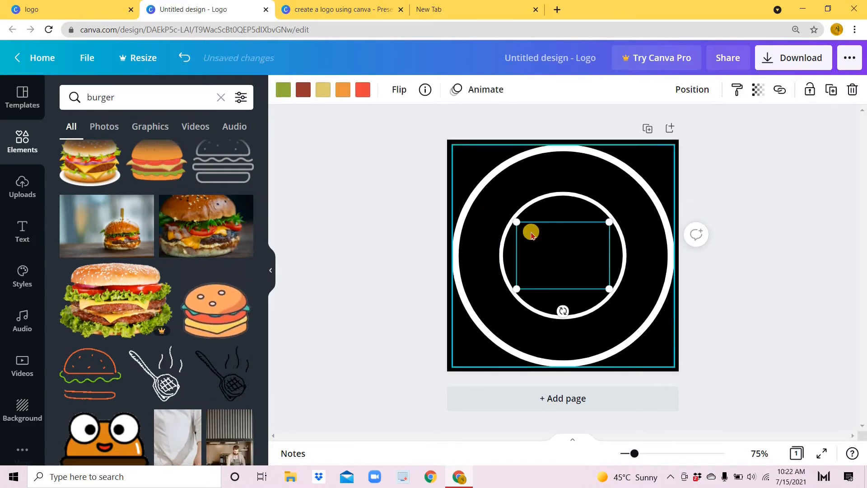
Enlarge the burger graphic to nearly the width of the inner circle and centre it horizontally inside that circle.
left_click_drag(514, 219, 501, 201)
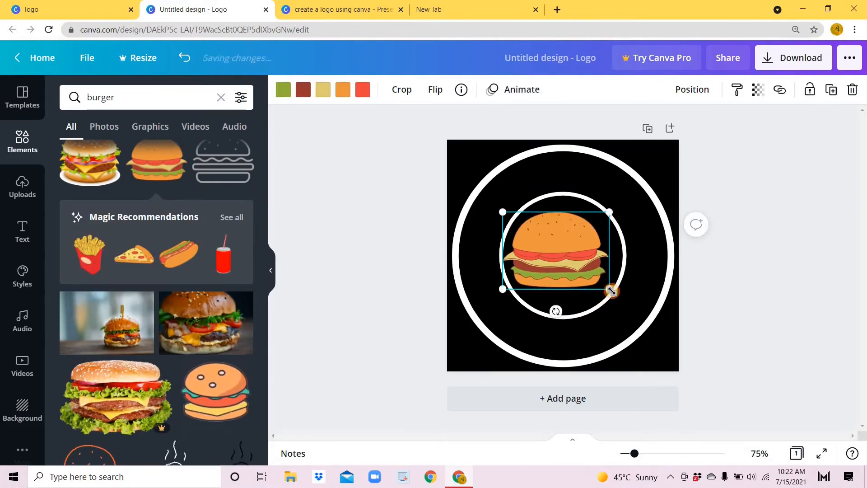
left_click_drag(614, 294, 619, 299)
left_click_drag(549, 248, 549, 242)
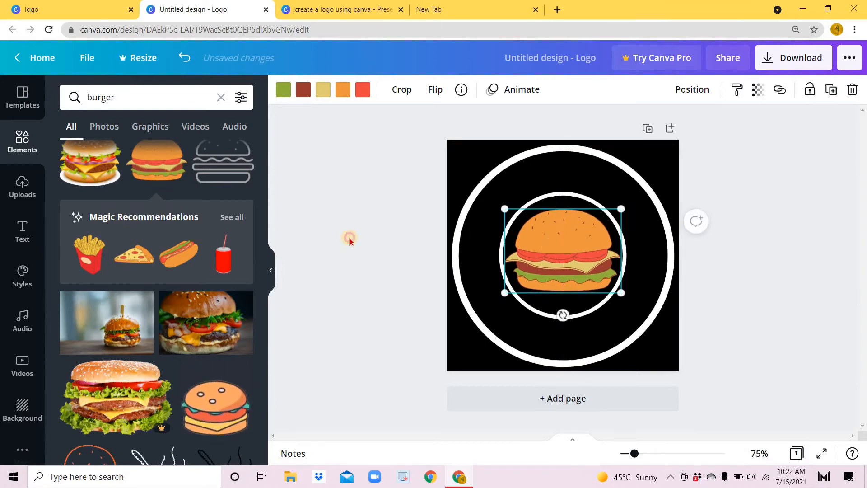
Add a heading in uppercase and replace its placeholder text with "BACKYARD".
left_click(18, 231)
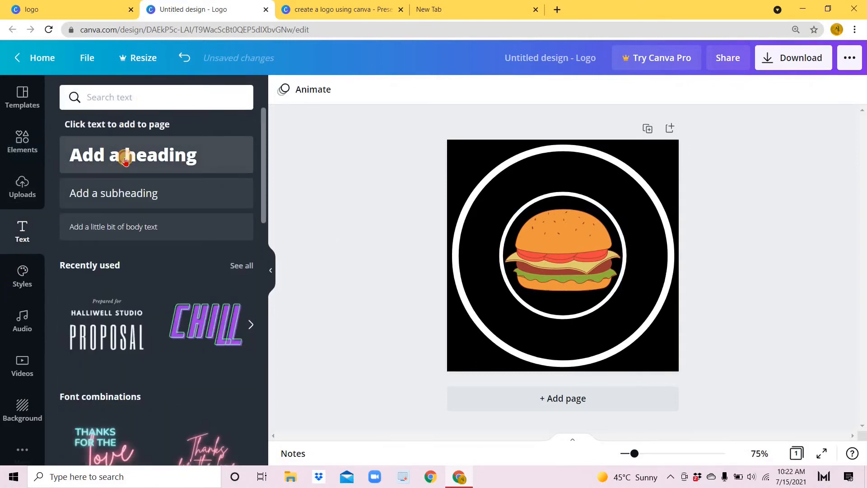
left_click(126, 161)
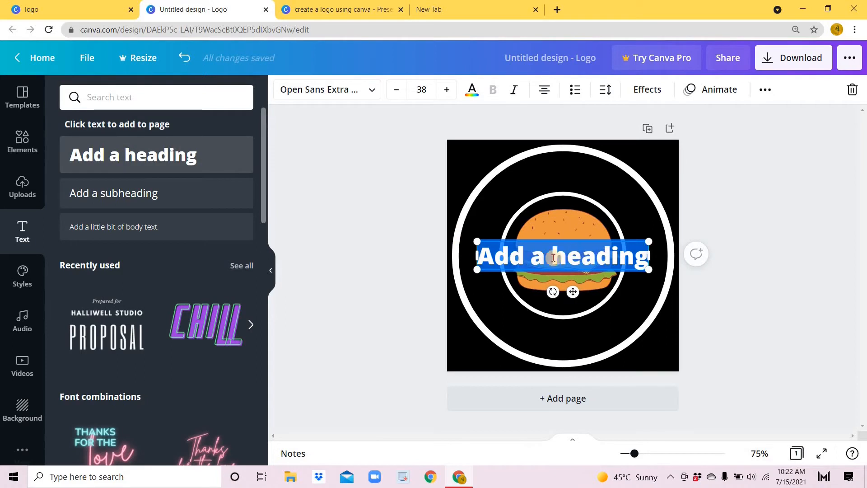
left_click(765, 90)
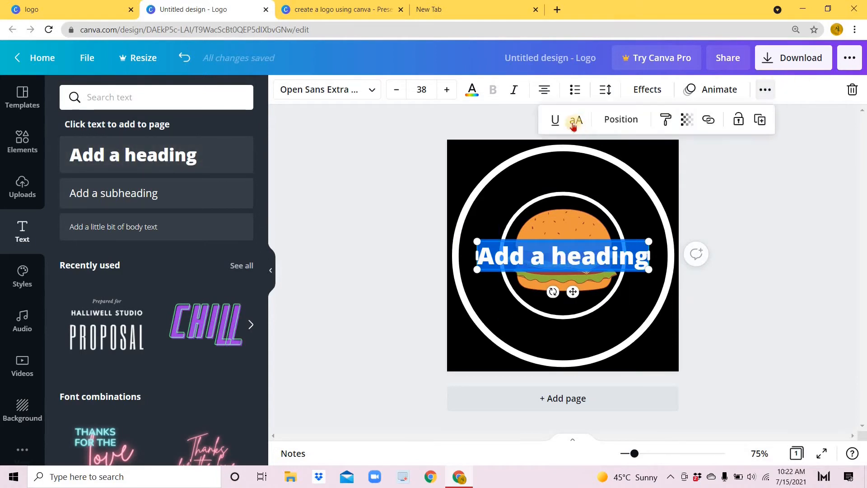
left_click(576, 121)
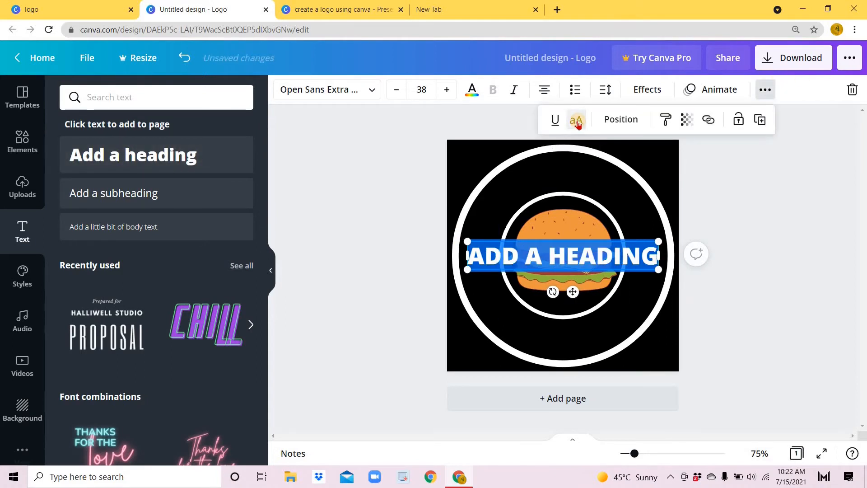
left_click(337, 295)
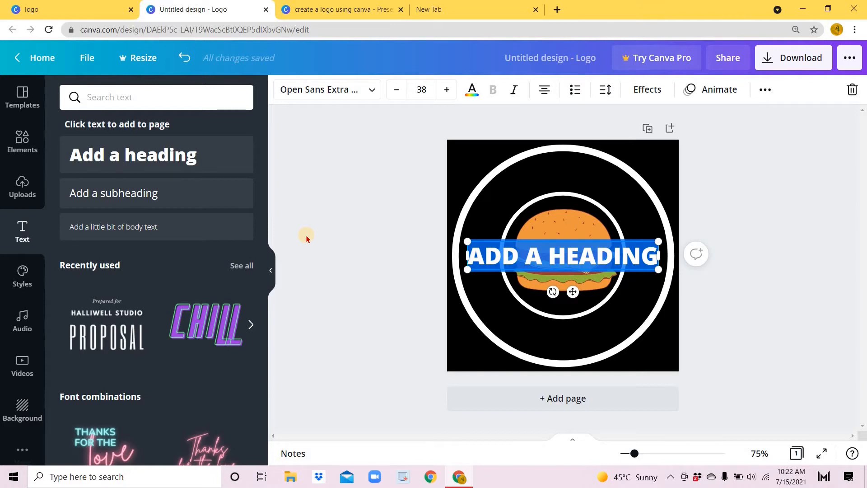
left_click(342, 91)
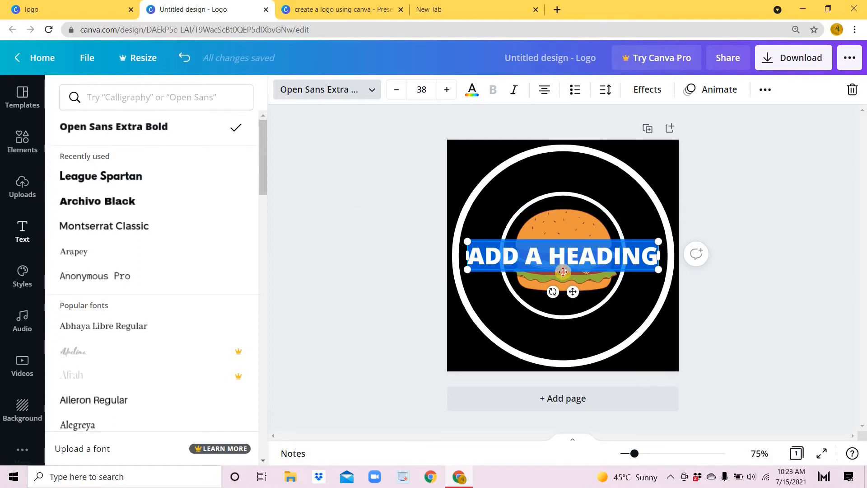
triple_click(580, 259)
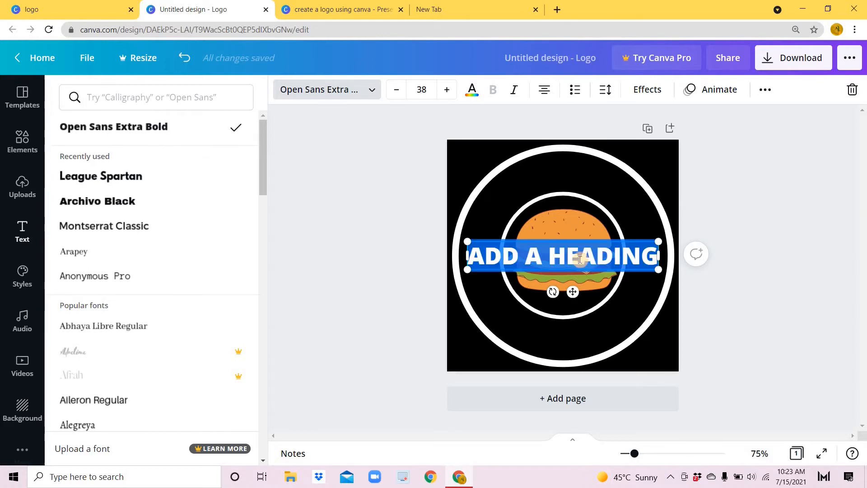
type("BACKYARD")
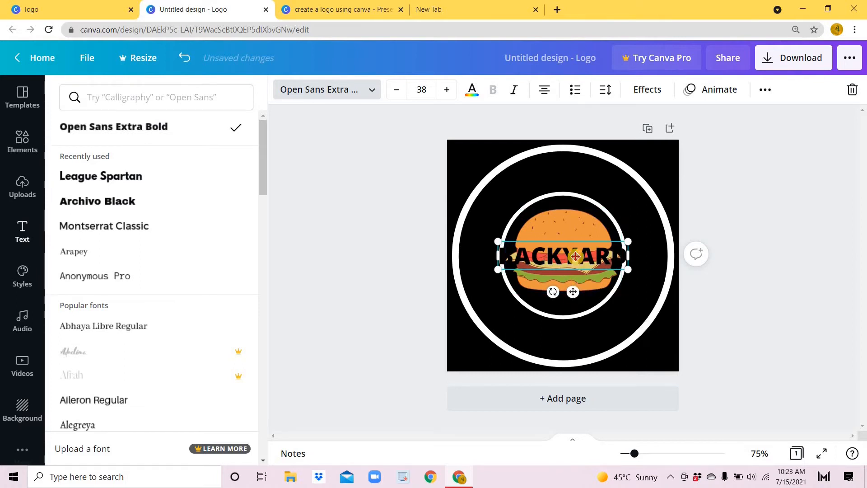
Move the BACKYARD heading above the burger and recolour it white from the default colours.
left_click_drag(576, 256, 564, 179)
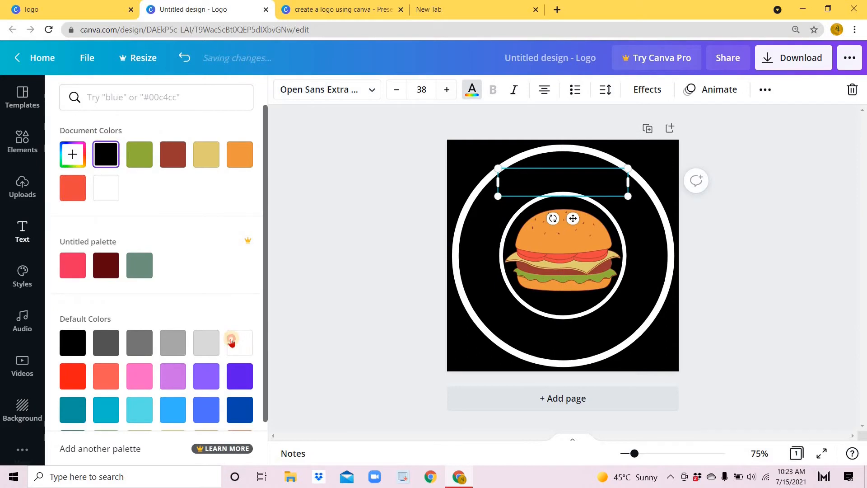
left_click(239, 343)
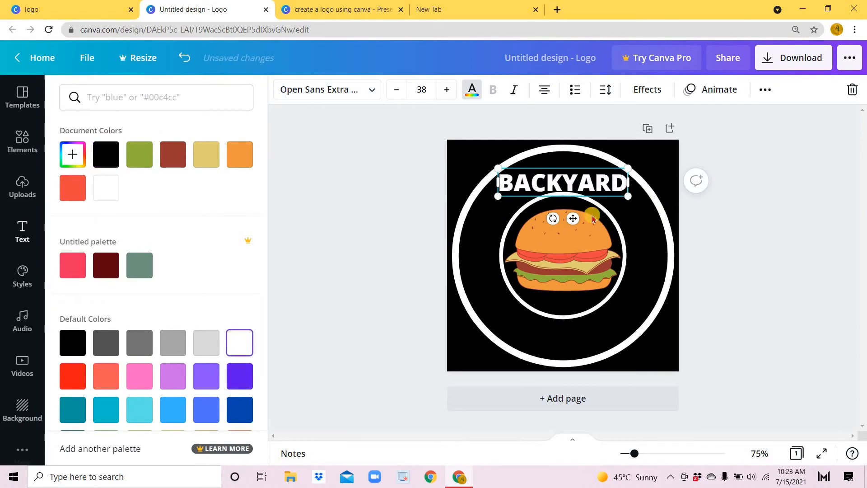
Set the BACKYARD heading's font size to 55 and move it up above the inner circle, centred horizontally.
left_click(425, 90)
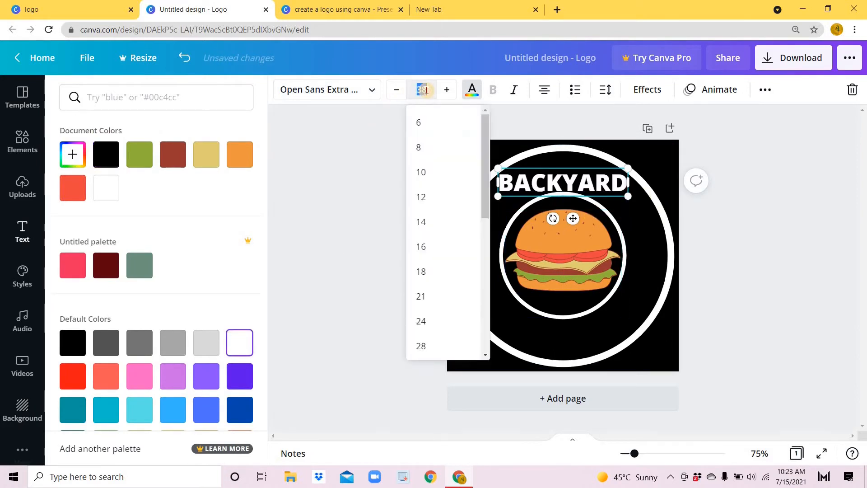
key("Return")
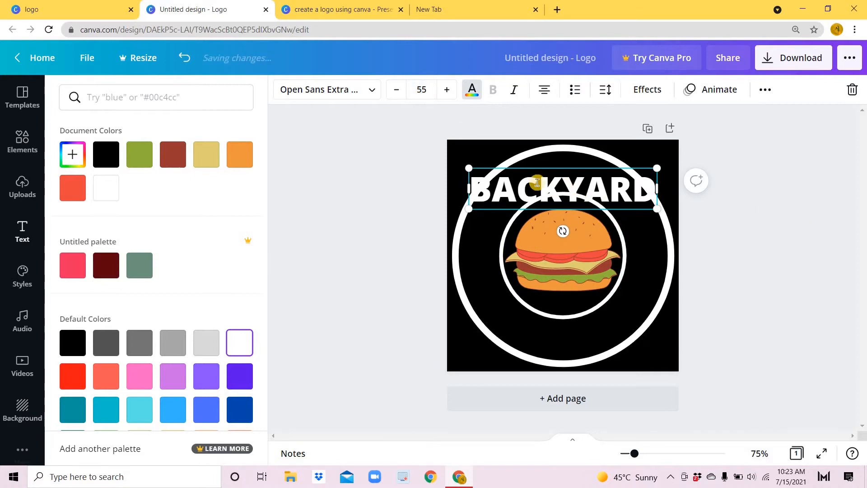
left_click(554, 198)
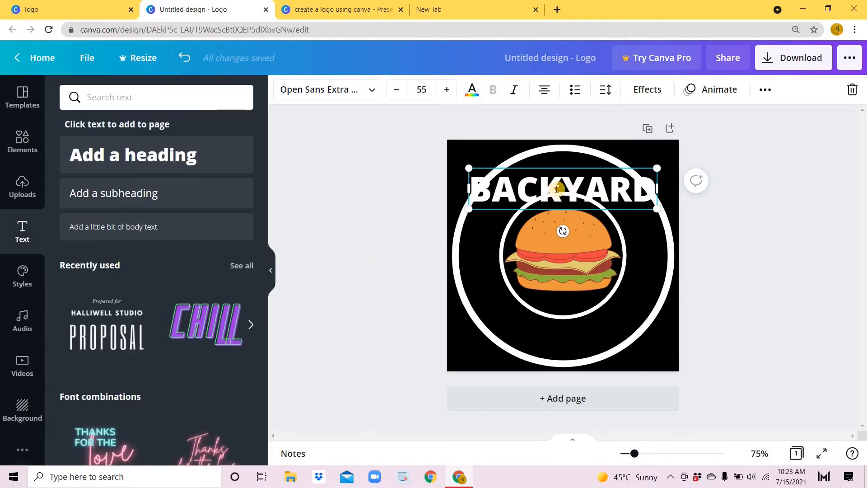
left_click(724, 224)
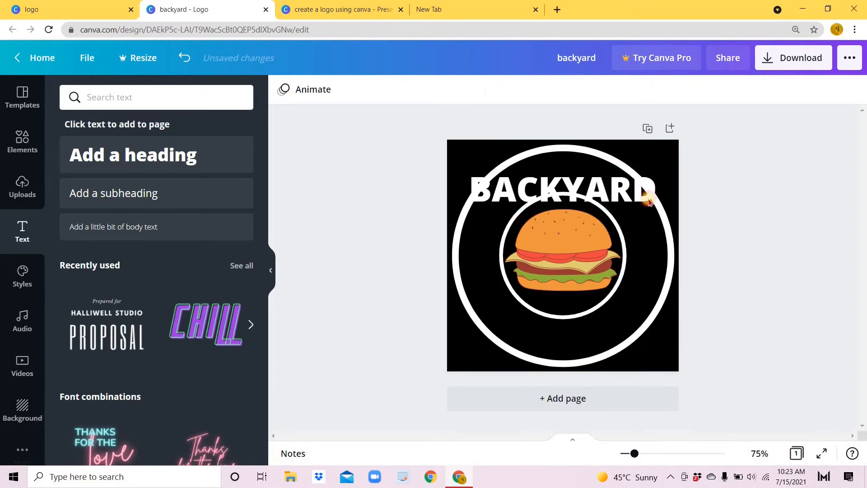
left_click_drag(573, 188, 569, 175)
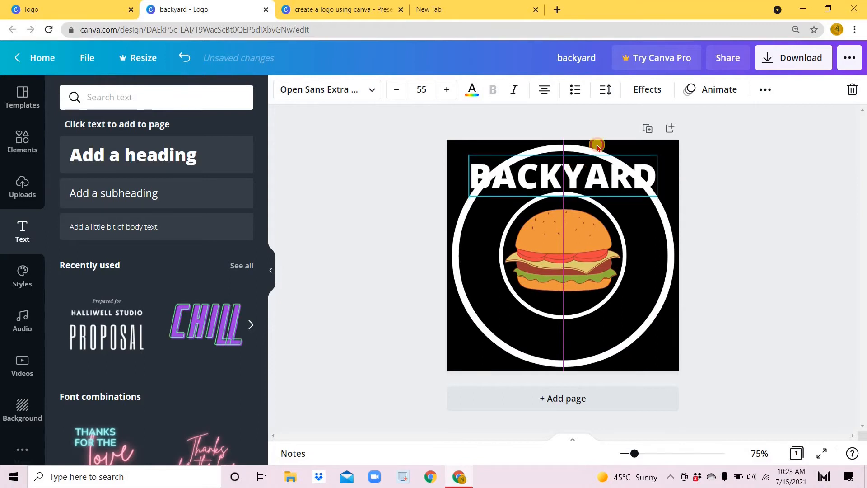
Apply the Curve text shape to the BACKYARD heading with a curve of 81 and adjust its position between the two circles.
left_click(638, 91)
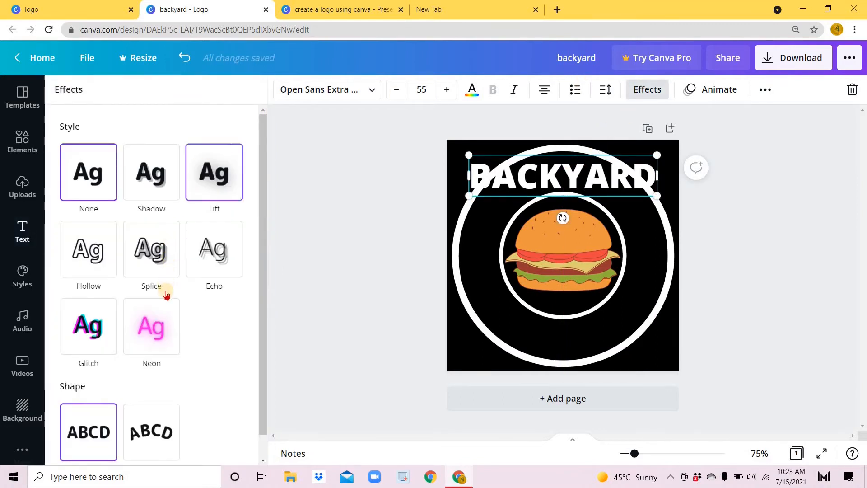
scroll(176, 362, "down", 1)
left_click(153, 427)
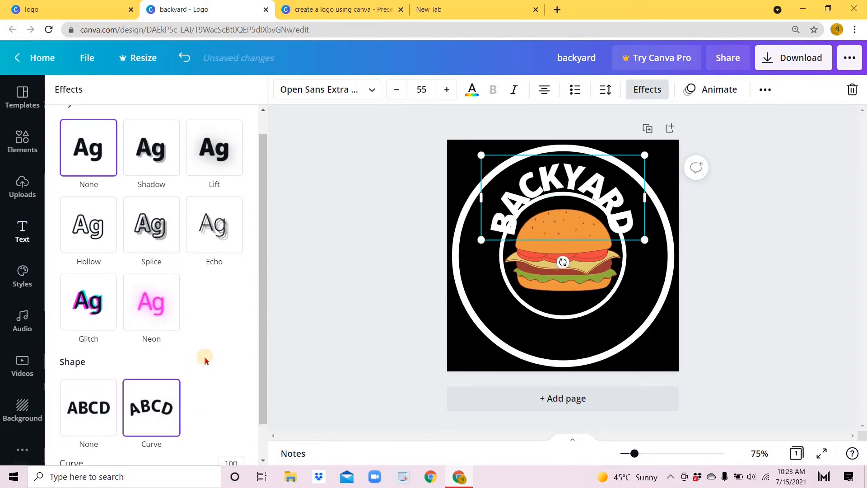
scroll(203, 357, "down", 1)
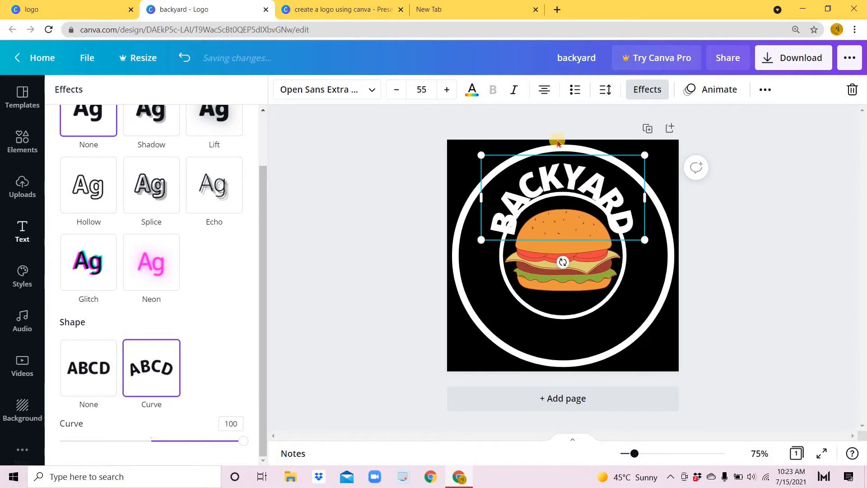
left_click_drag(244, 442, 225, 441)
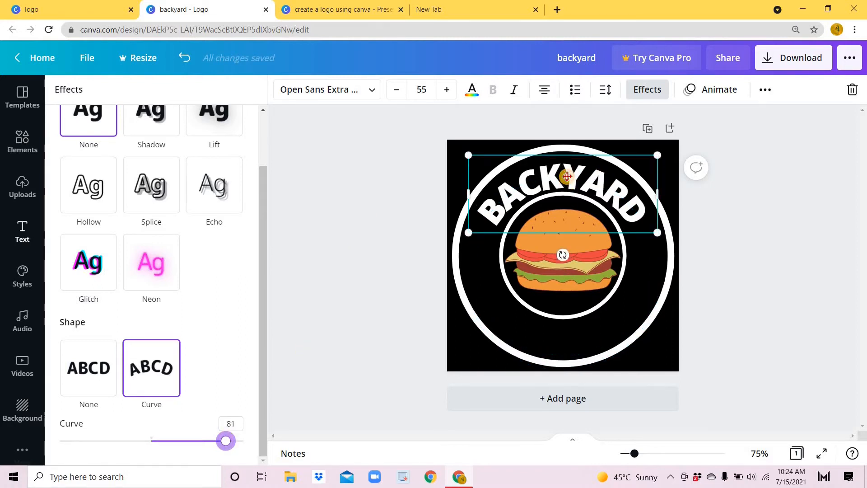
left_click_drag(567, 176, 567, 177)
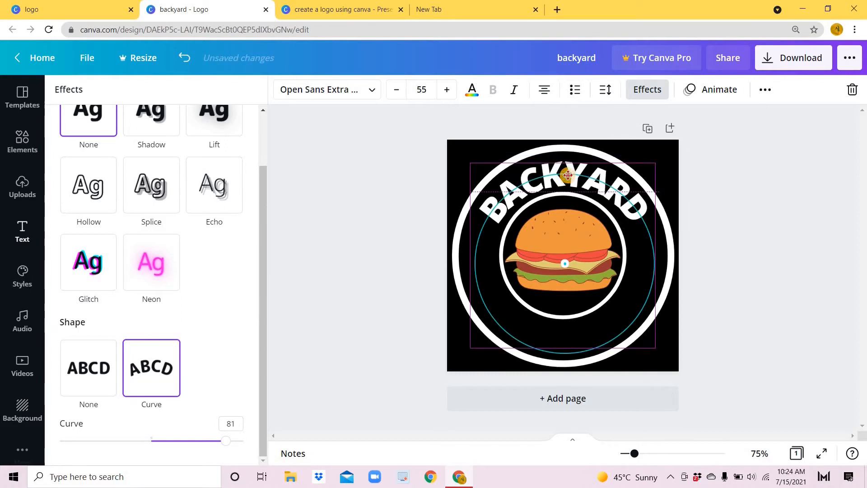
left_click_drag(566, 174, 567, 174)
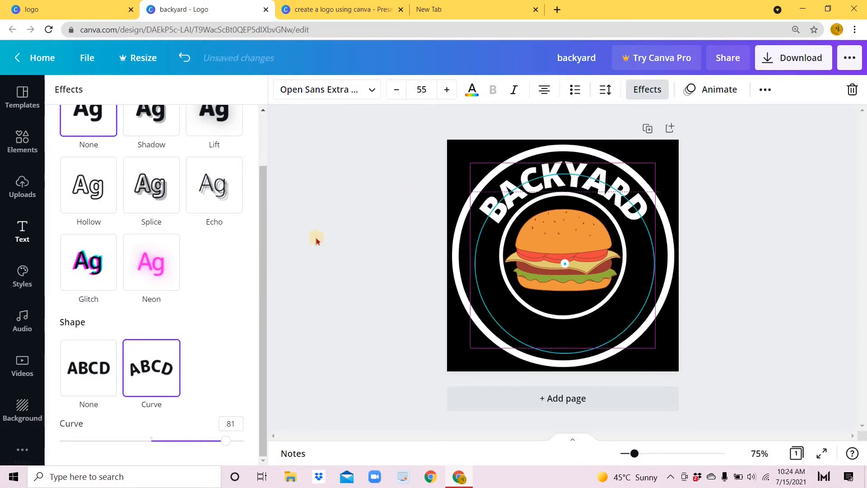
left_click(642, 416)
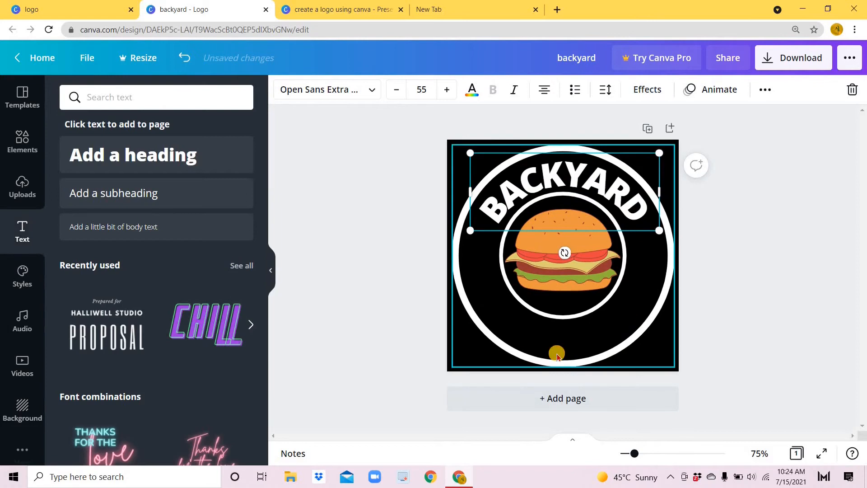
Add a second text box to the logo reading "BURGER".
left_click(557, 353)
key("t")
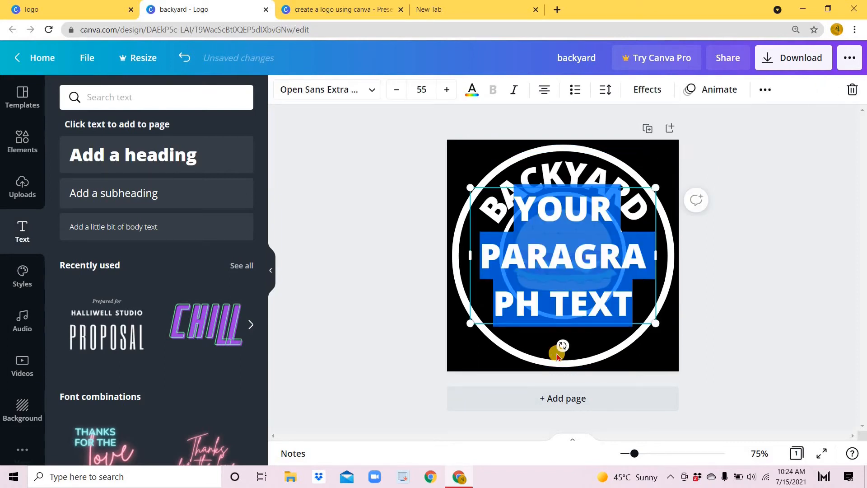
type("BURGER")
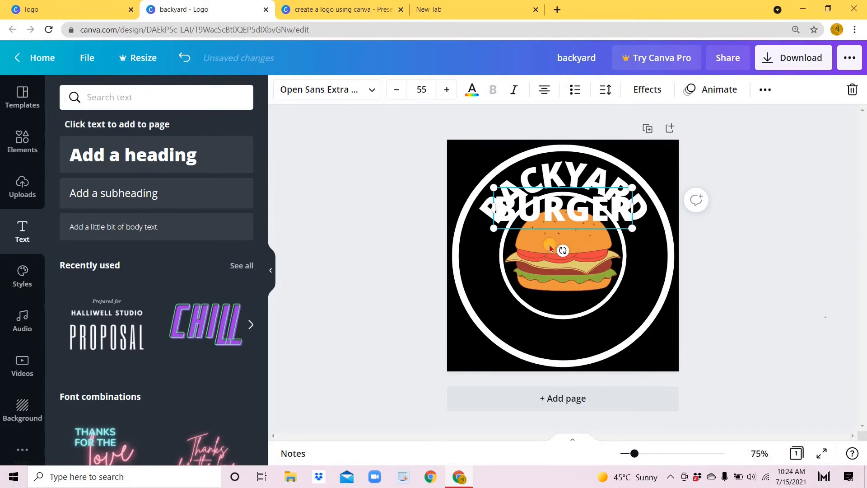
Move the BURGER text below the burger, apply the Curve shape with a curve of -81 and position it between the two circles.
left_click_drag(555, 212, 557, 335)
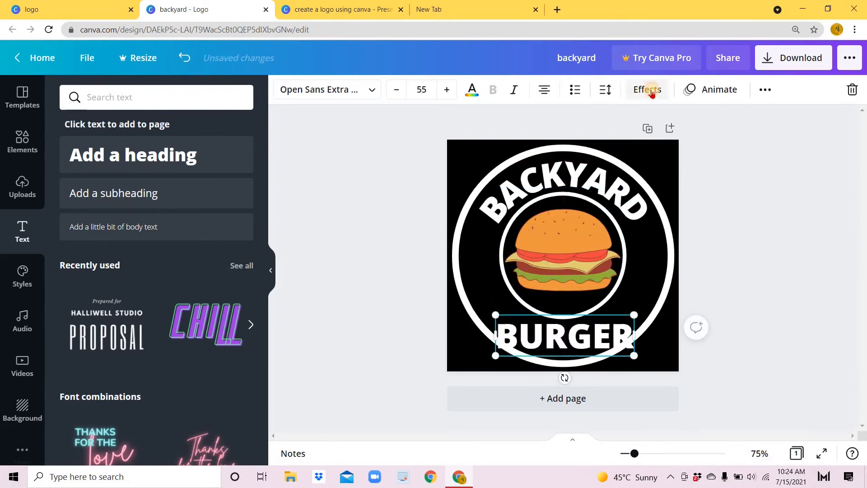
left_click(647, 89)
left_click(151, 429)
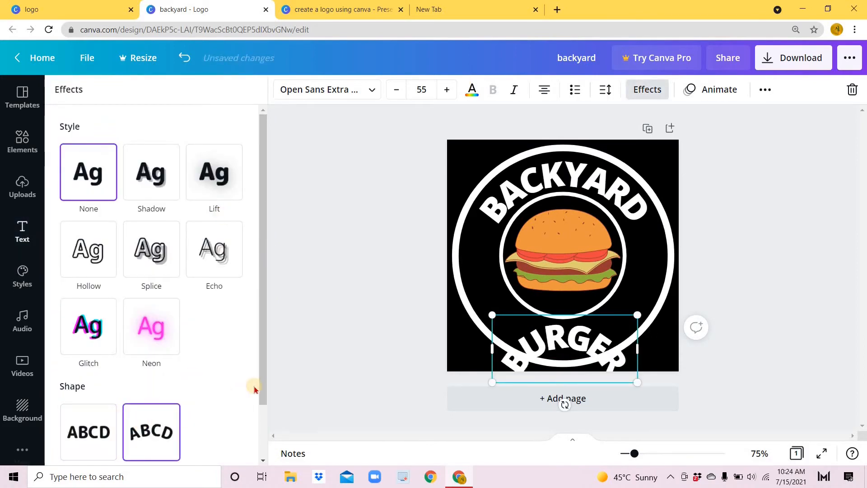
scroll(217, 418, "down", 2)
left_click_drag(201, 446, 77, 440)
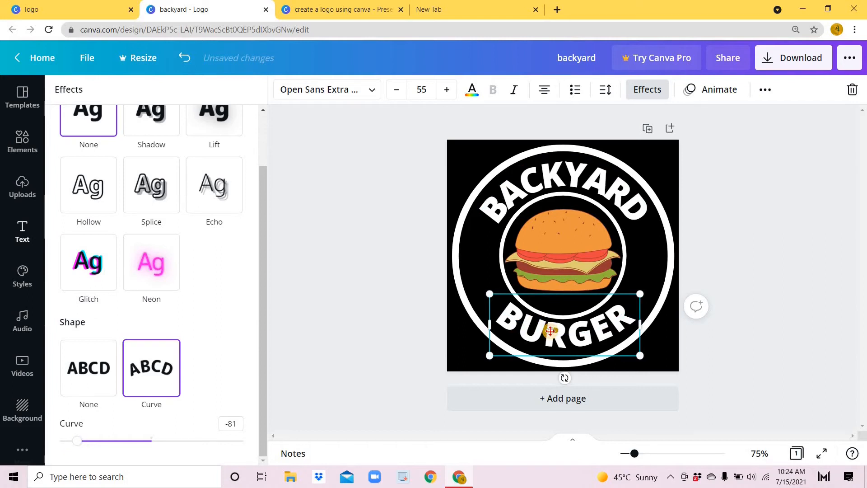
left_click_drag(550, 332, 551, 333)
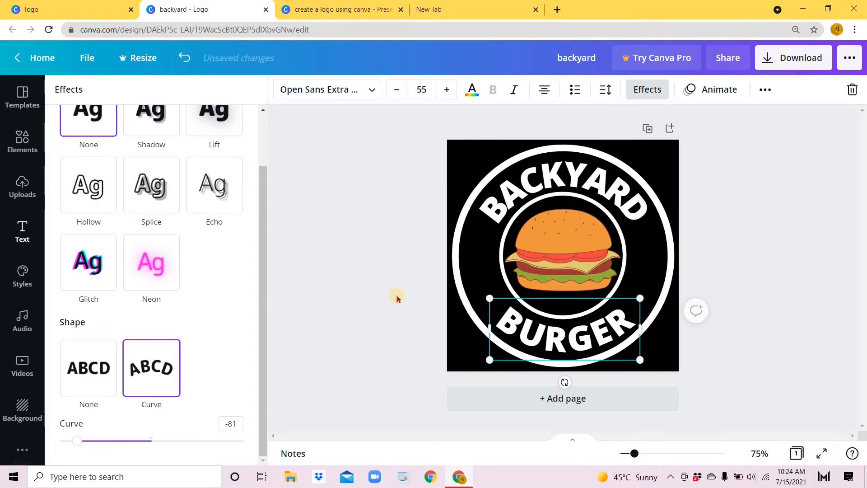
left_click(309, 318)
Add a new text box reading "20" with a font size of 40.
left_click(473, 305)
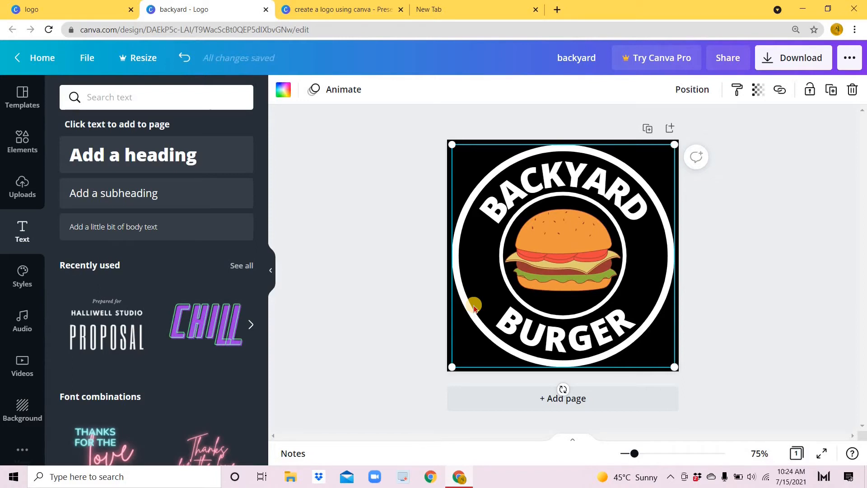
key("t")
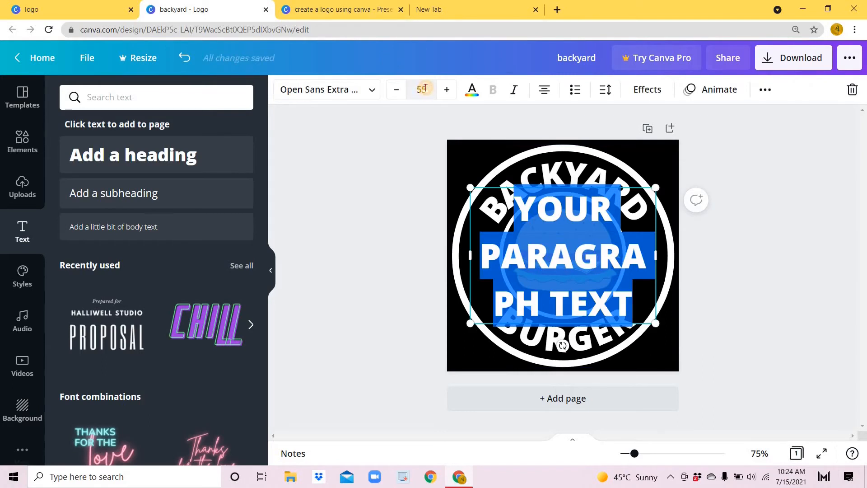
left_click(422, 89)
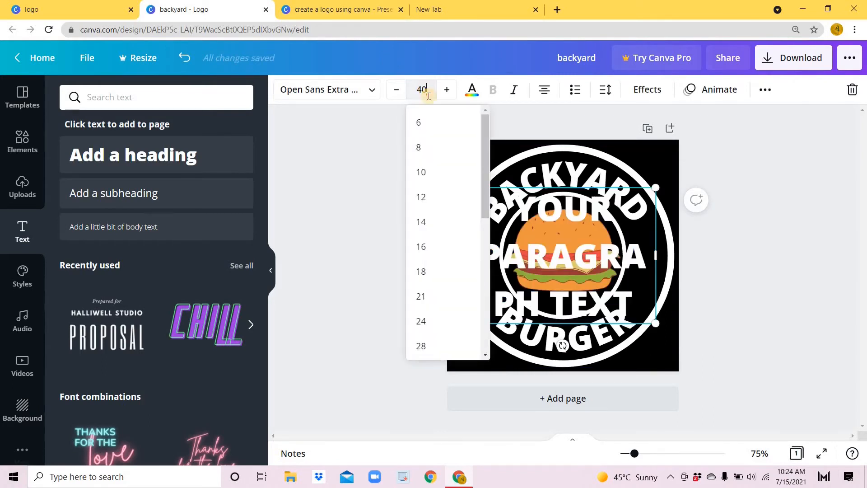
type("40")
key("Return")
double_click(585, 239)
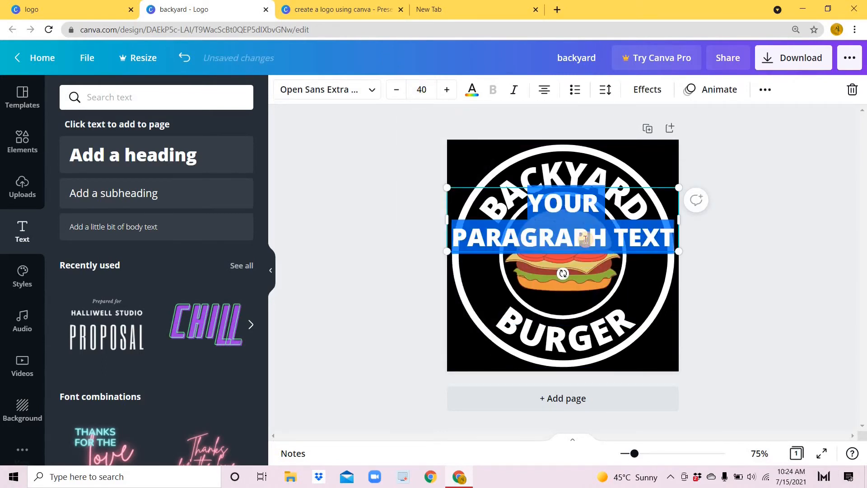
type("20")
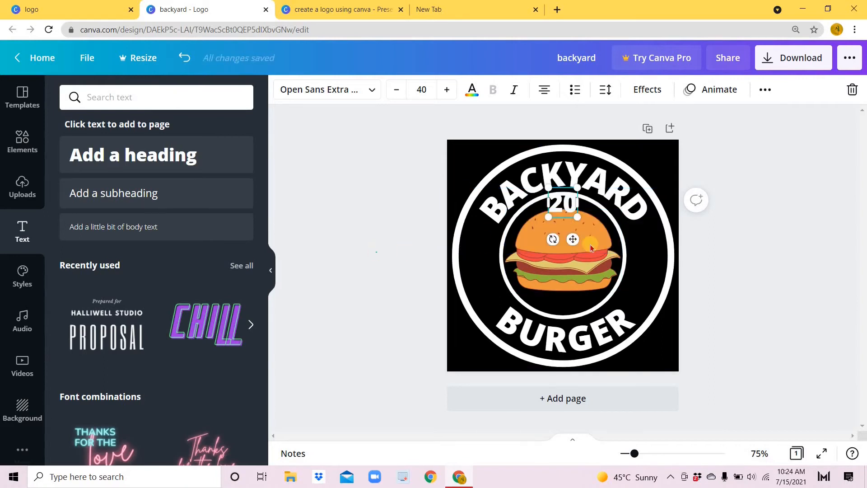
key("Escape")
Move the "20" text between the two circles, to the left of the burger.
left_click(563, 205)
left_click_drag(572, 239, 490, 299)
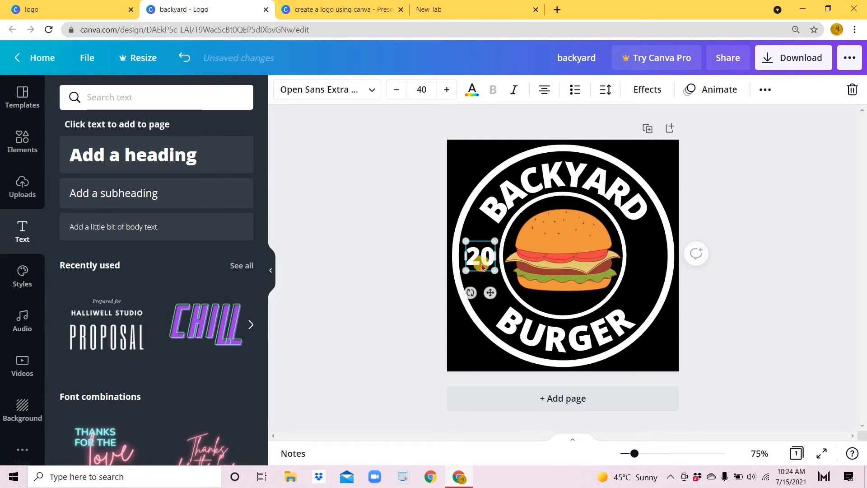
left_click(414, 242)
Duplicate the "20" text, place the copy to the right of the burger between the circles and change it to "21".
left_click(480, 266)
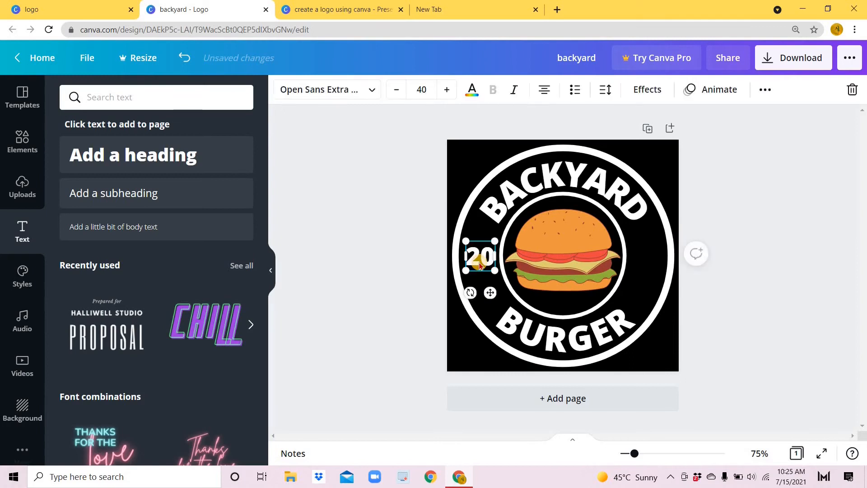
key("ctrl+d")
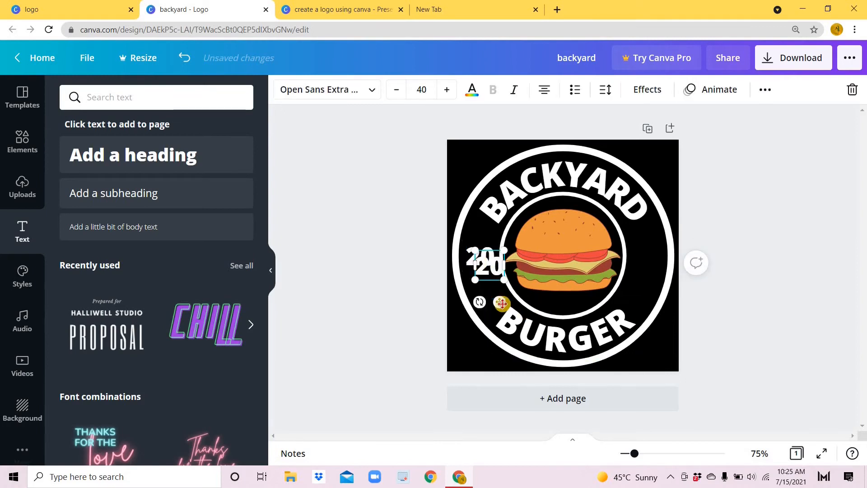
left_click_drag(652, 298, 658, 286)
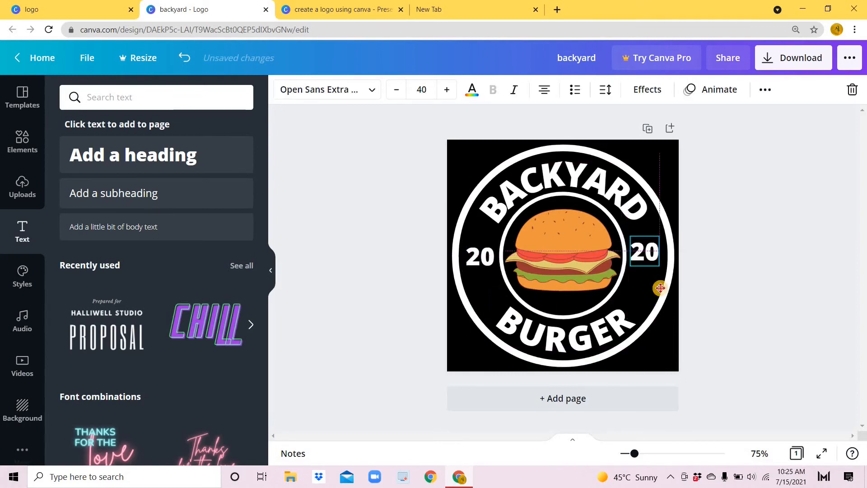
double_click(650, 248)
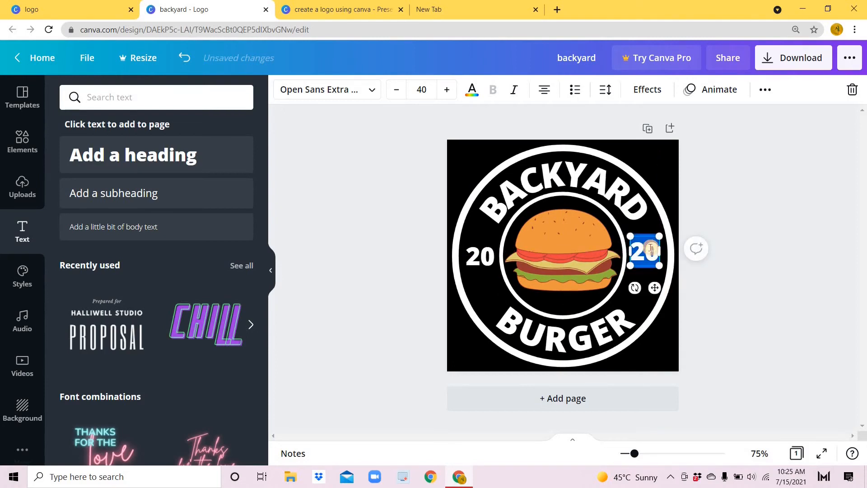
type("21")
left_click(381, 286)
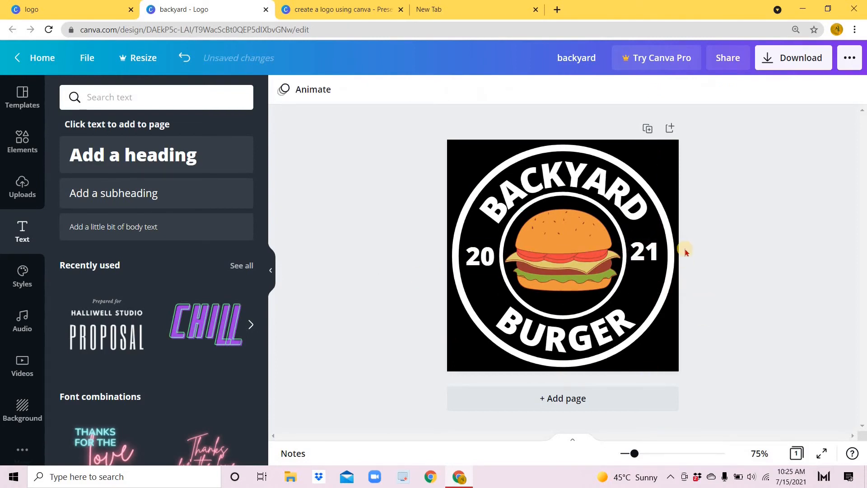
Shift the "21" text slightly so it lines up horizontally with the "20".
left_click(652, 253)
left_click_drag(652, 253, 655, 256)
left_click(791, 334)
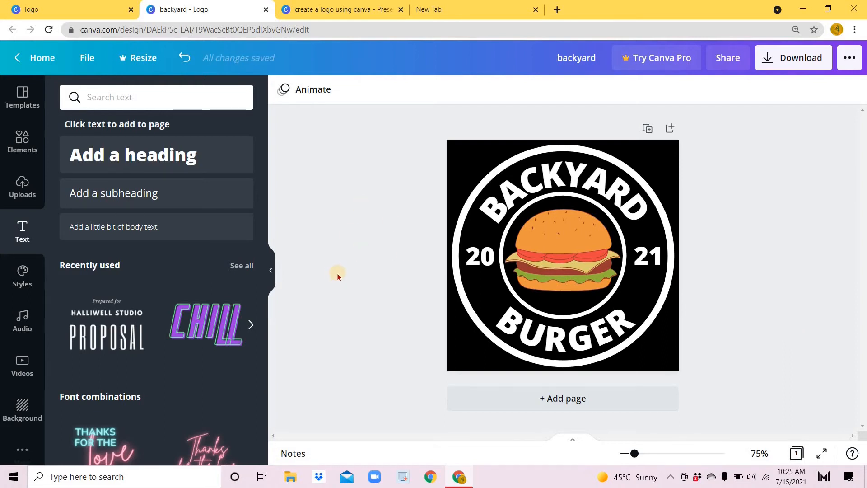
Duplicate the finished logo page as a second page.
left_click(648, 128)
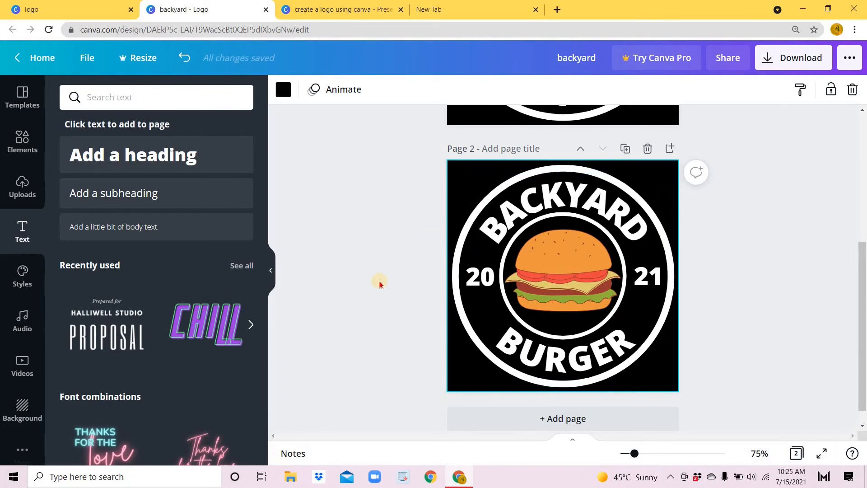
scroll(392, 231, "up", 5)
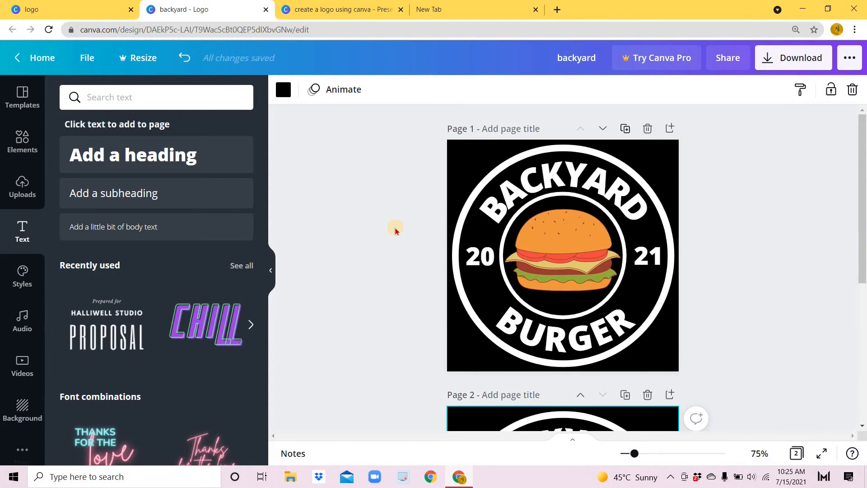
scroll(395, 231, "down", 1)
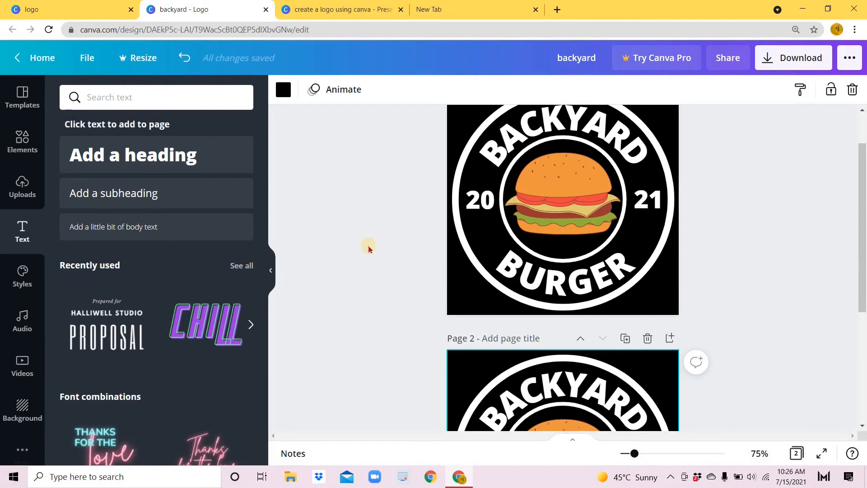
scroll(377, 244, "down", 3)
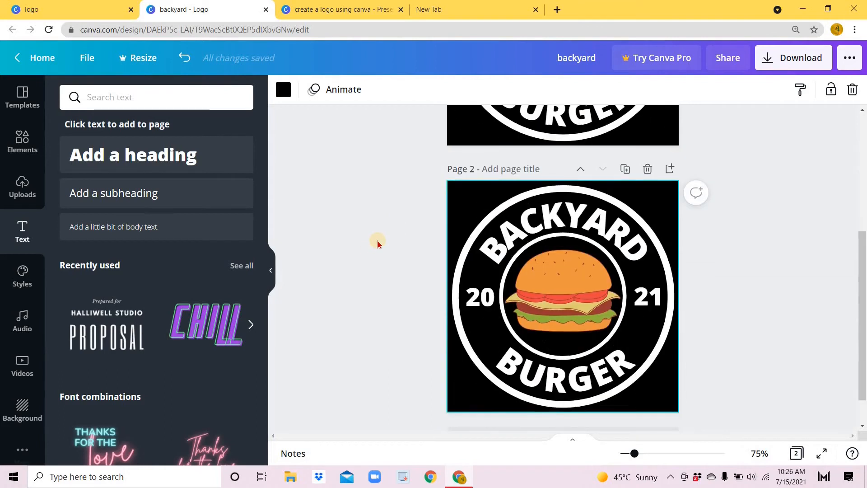
Browse the available style sets of font and colour combinations for the duplicated logo.
left_click(21, 278)
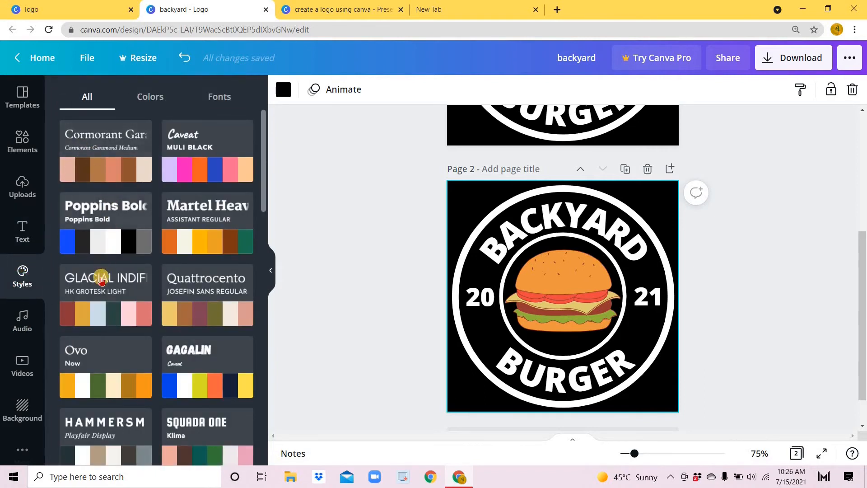
scroll(101, 282, "down", 1)
scroll(101, 282, "down", 4)
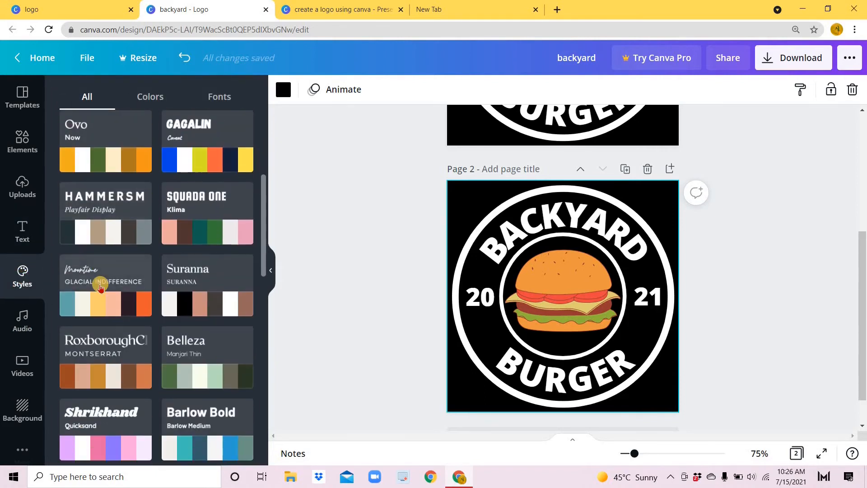
scroll(100, 287, "up", 3)
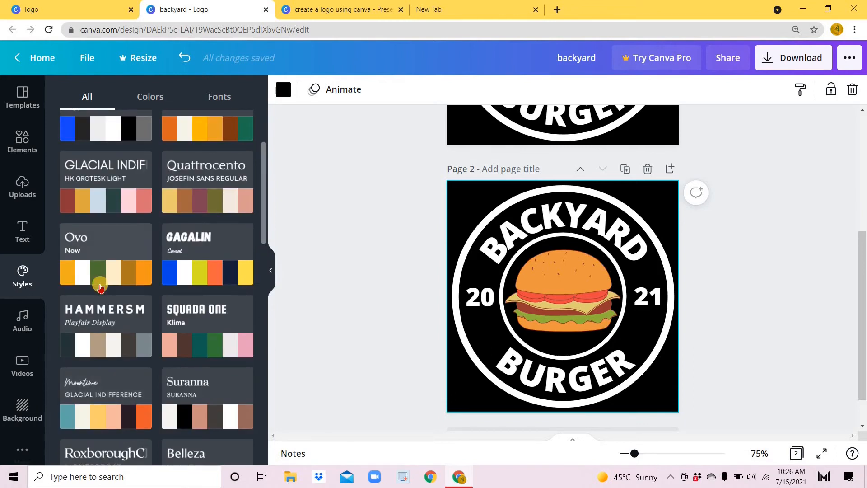
scroll(156, 250, "up", 2)
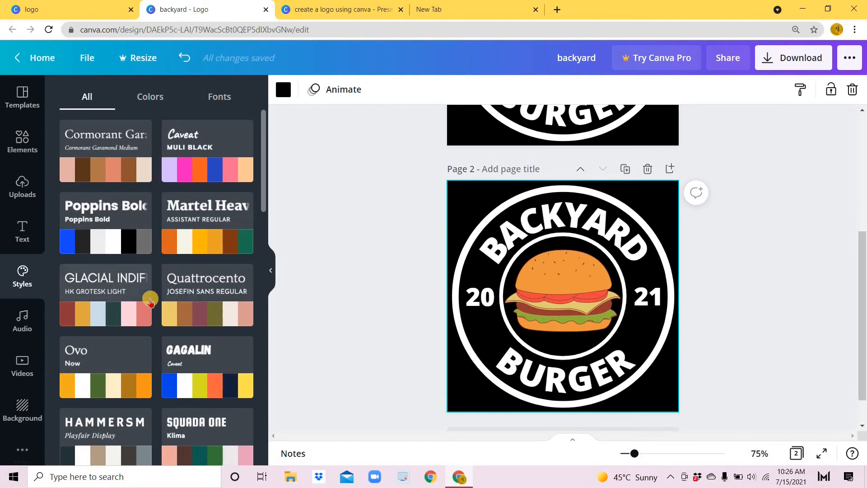
scroll(388, 252, "up", 5)
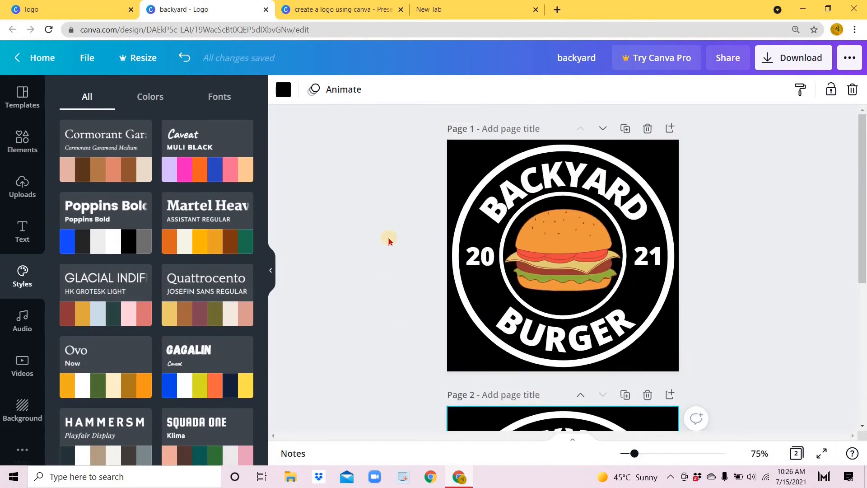
scroll(384, 242, "down", 6)
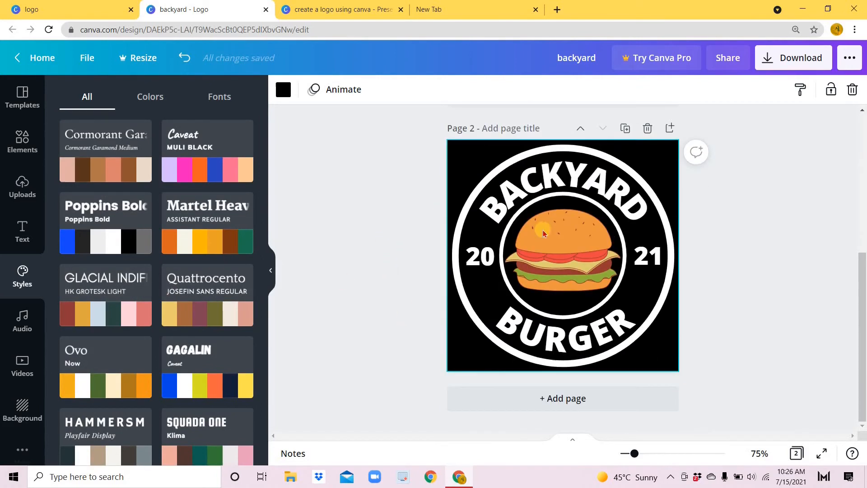
Recolour the logo on page 2 with the Citrus Fresh palette after trying Mid-Century Icon and Ginger Retro.
left_click(462, 159)
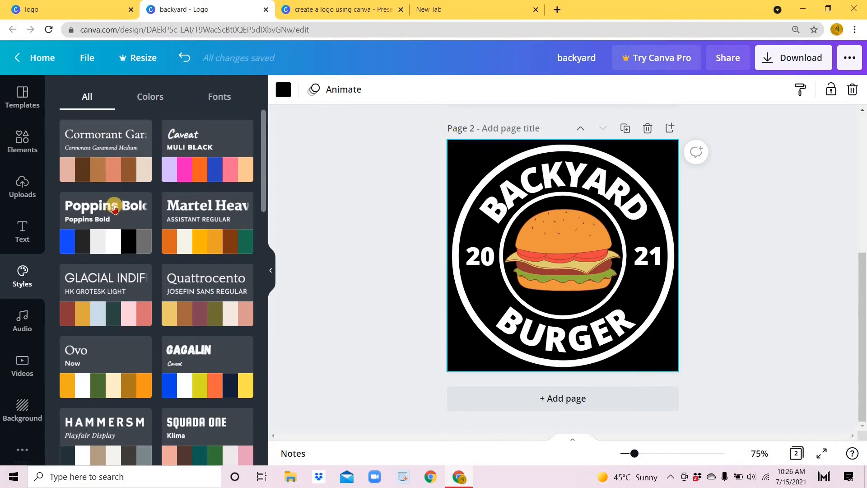
left_click(156, 99)
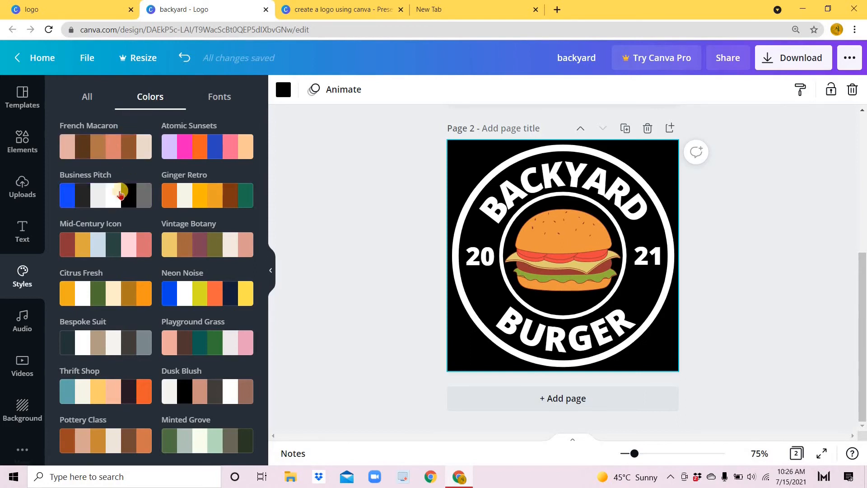
left_click(102, 249)
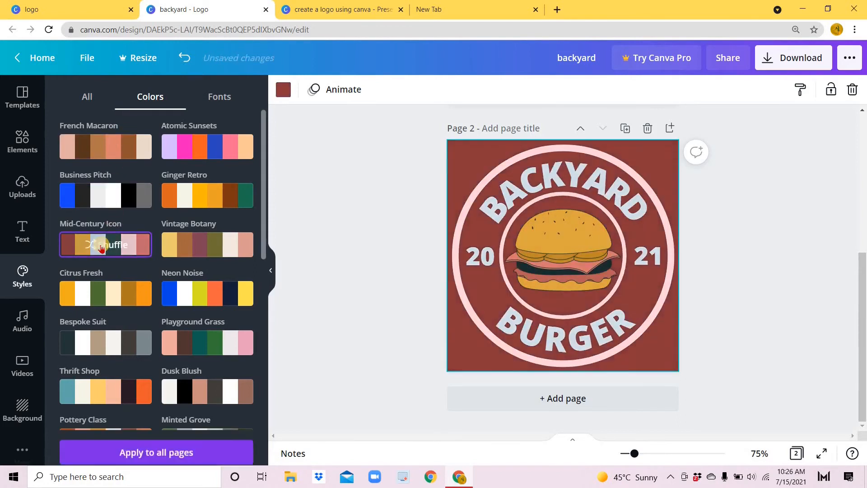
left_click(104, 283)
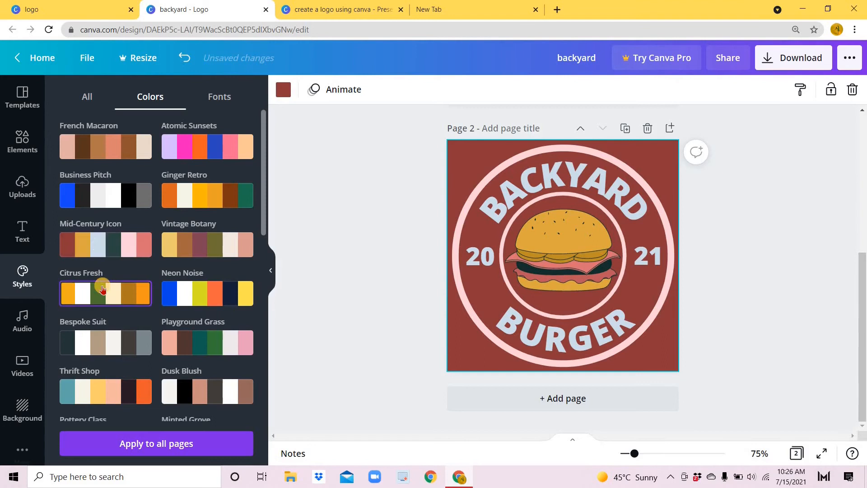
left_click(211, 200)
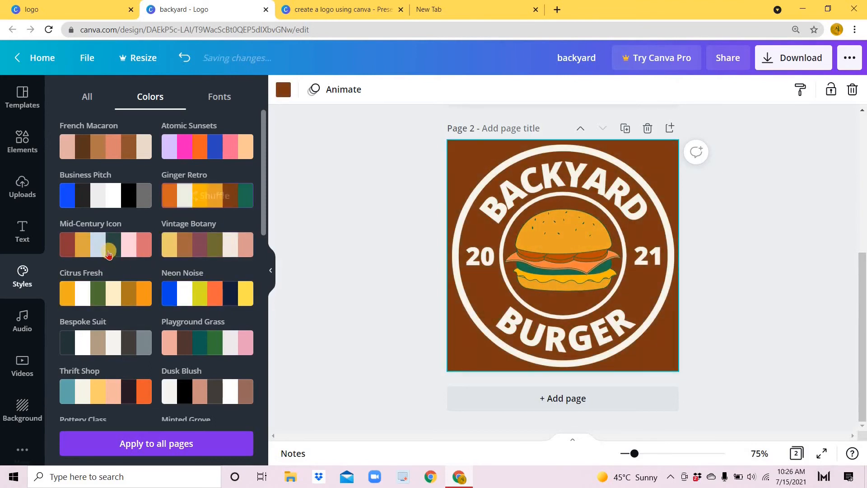
left_click(90, 300)
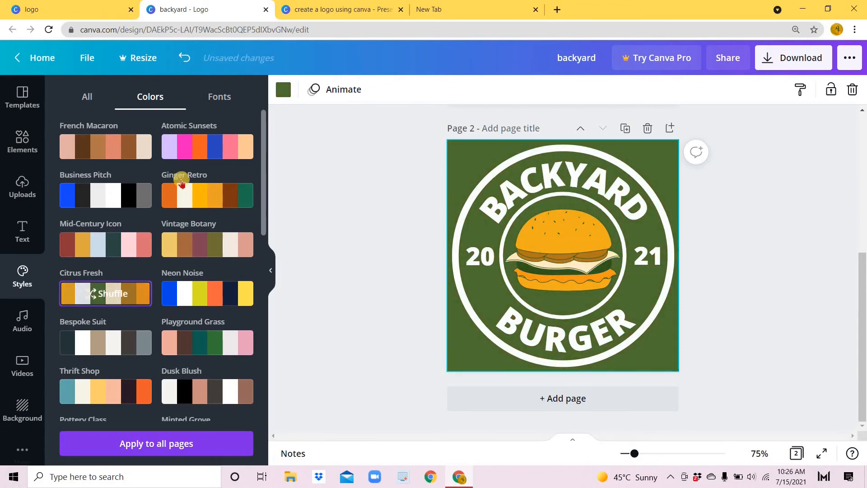
Apply the Squada One and Klima font set to the logo text on page 2.
left_click(221, 97)
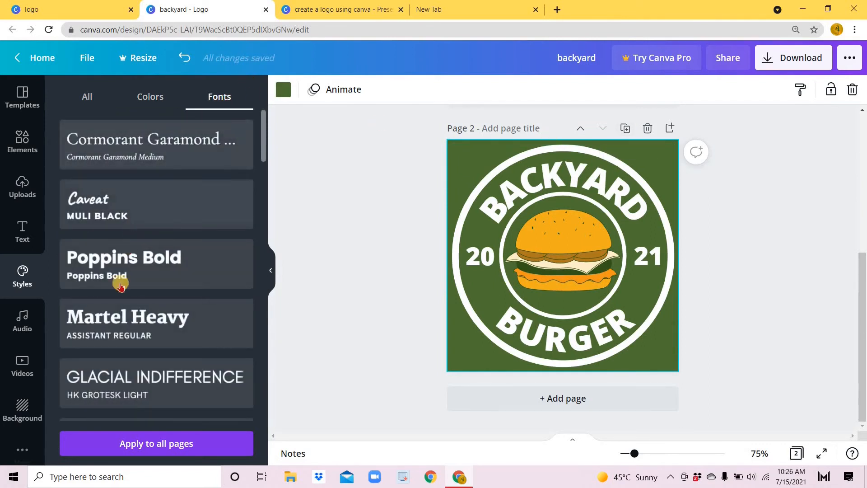
scroll(131, 274, "down", 4)
scroll(133, 278, "down", 4)
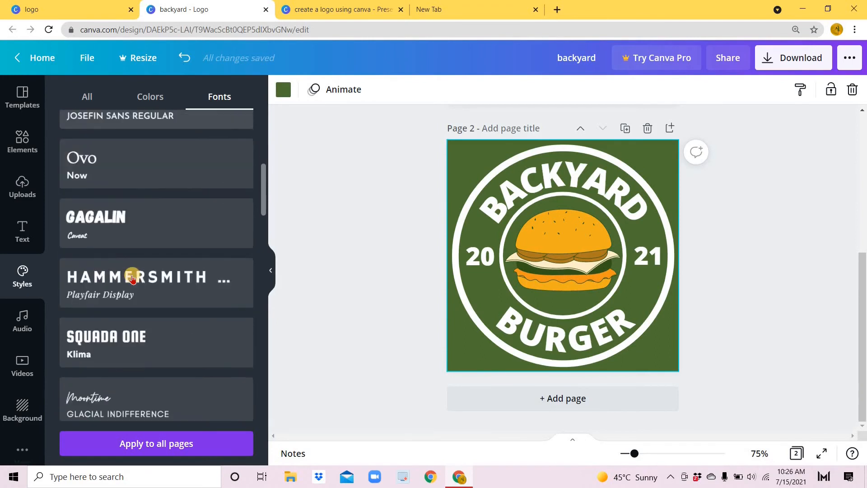
scroll(131, 253, "down", 4)
scroll(132, 231, "up", 1)
left_click(131, 233)
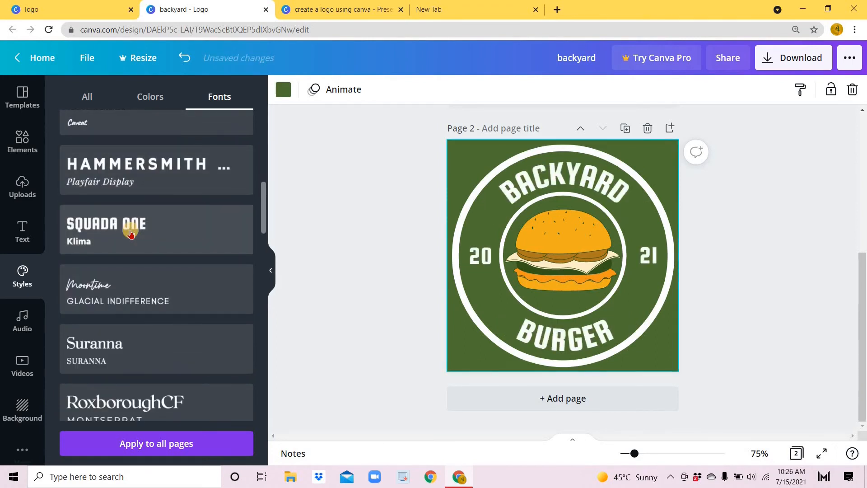
Try the RoxboroughCF and Montserrat font set on the green logo, and restore Squada One and Klima.
scroll(131, 233, "down", 1)
left_click(140, 356)
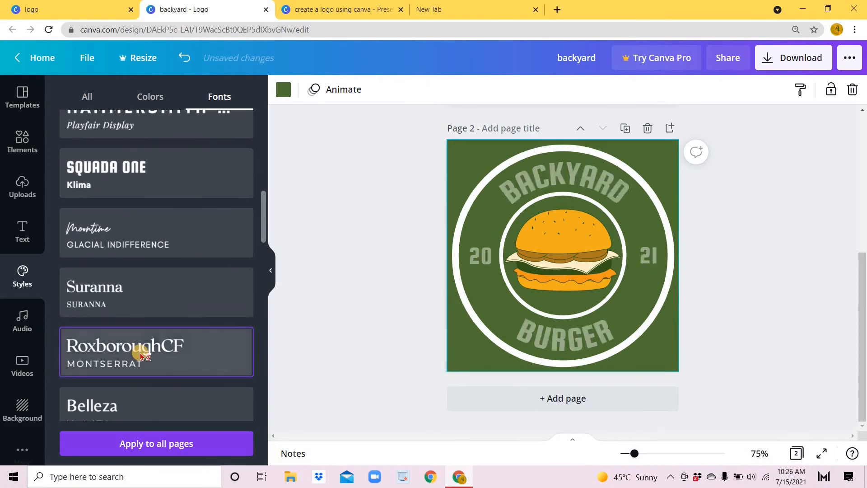
scroll(136, 289, "up", 2)
left_click(136, 291)
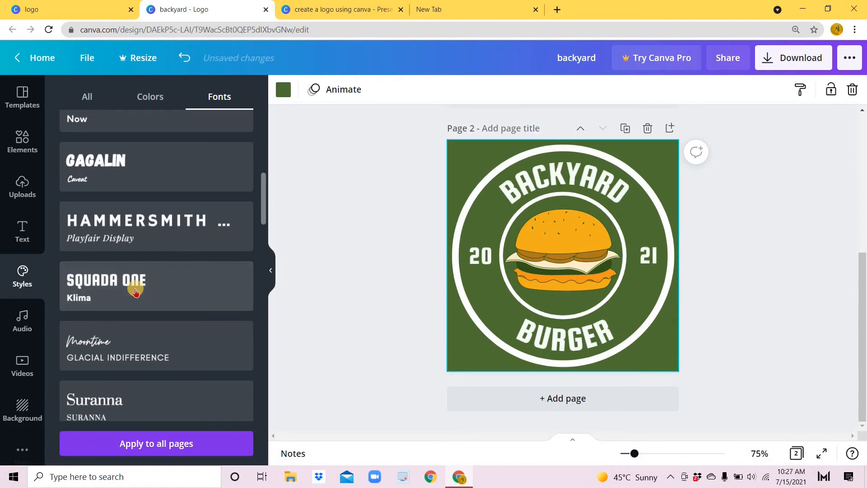
Return to the combined font and colour style sets, and duplicate the original black logo page as another copy.
scroll(135, 291, "up", 5)
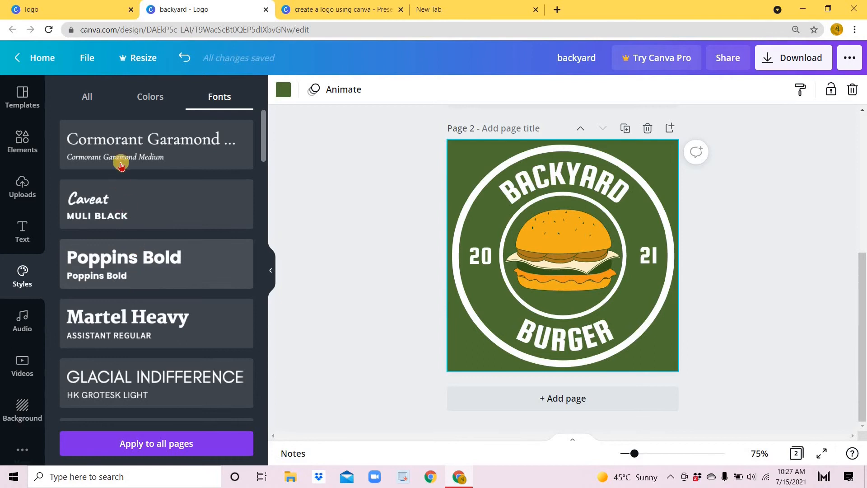
left_click(88, 100)
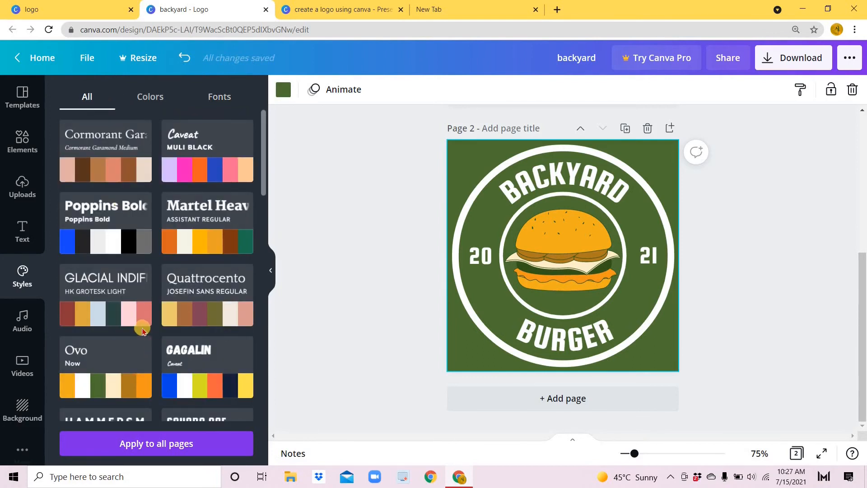
scroll(664, 157, "up", 6)
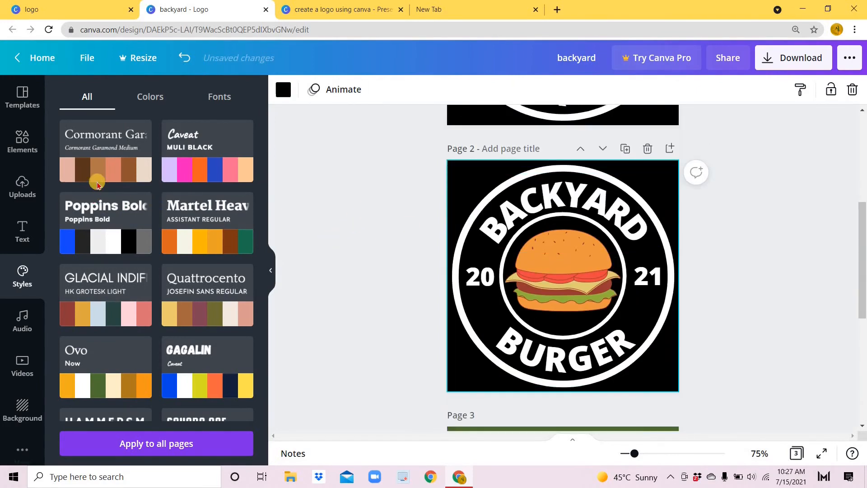
Apply the Barlow Bold and Barlow Medium style set to the logo on page 2 after trying Gagalin with Caveat and Ovo with Now.
scroll(97, 291, "down", 3)
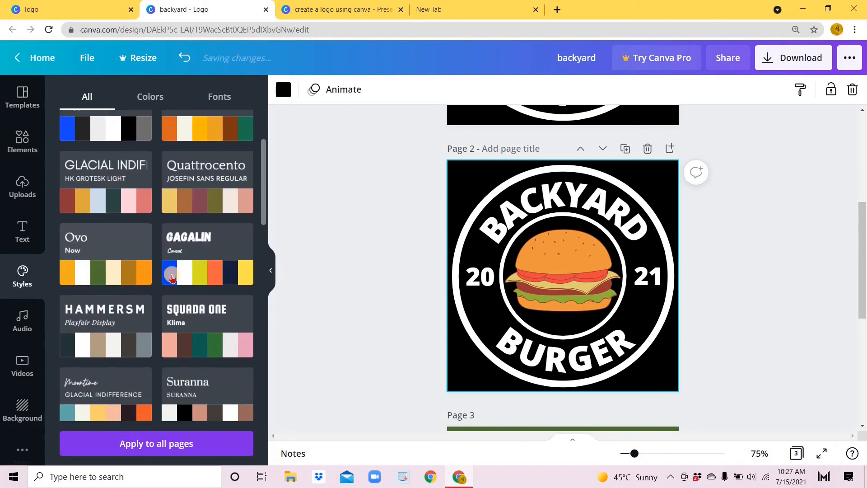
left_click(185, 276)
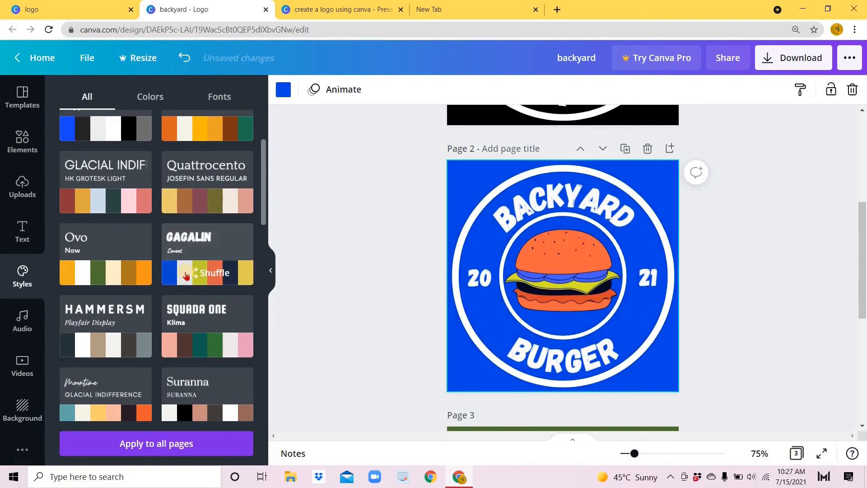
left_click(114, 280)
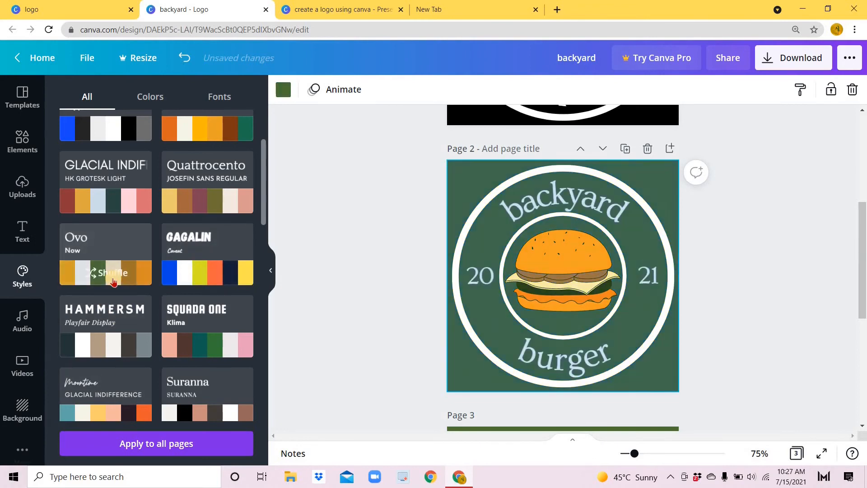
scroll(172, 339, "down", 3)
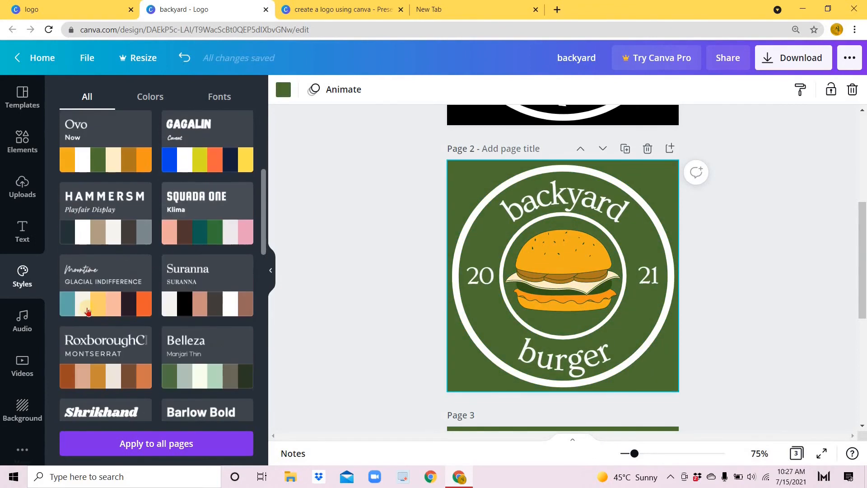
scroll(194, 277, "down", 3)
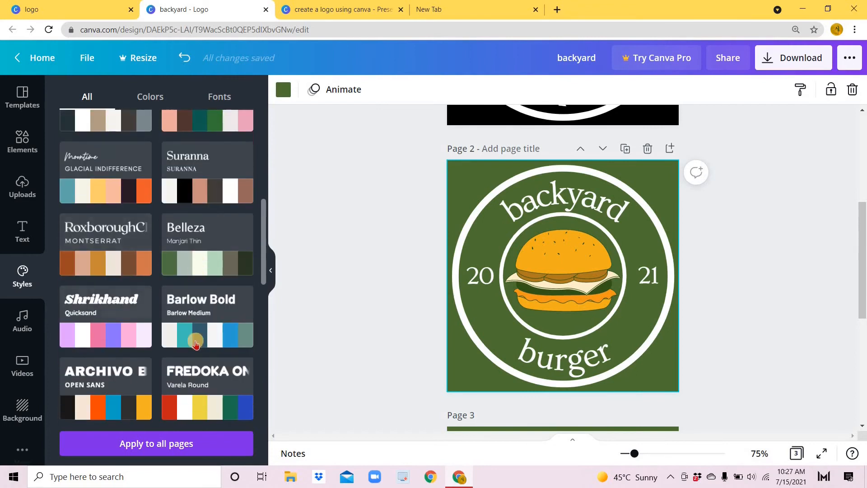
left_click(198, 337)
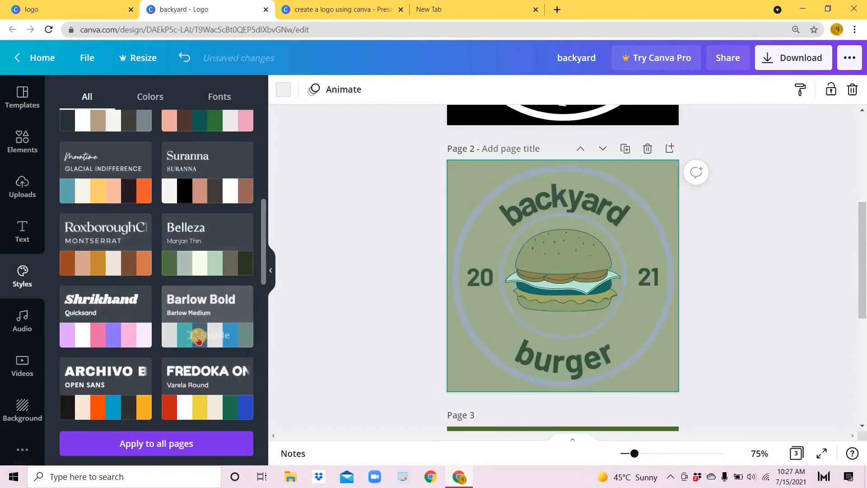
Review the logo pages, comparing the black original on page 1 with the restyled versions.
scroll(367, 256, "up", 5)
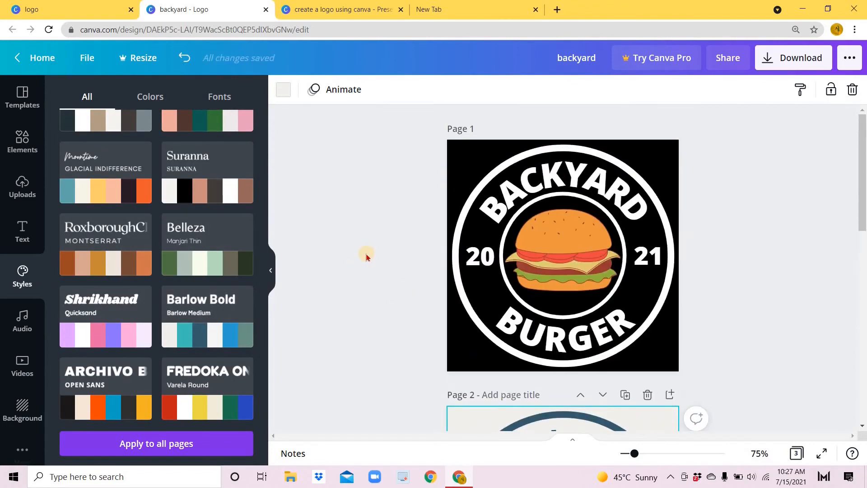
scroll(366, 256, "down", 10)
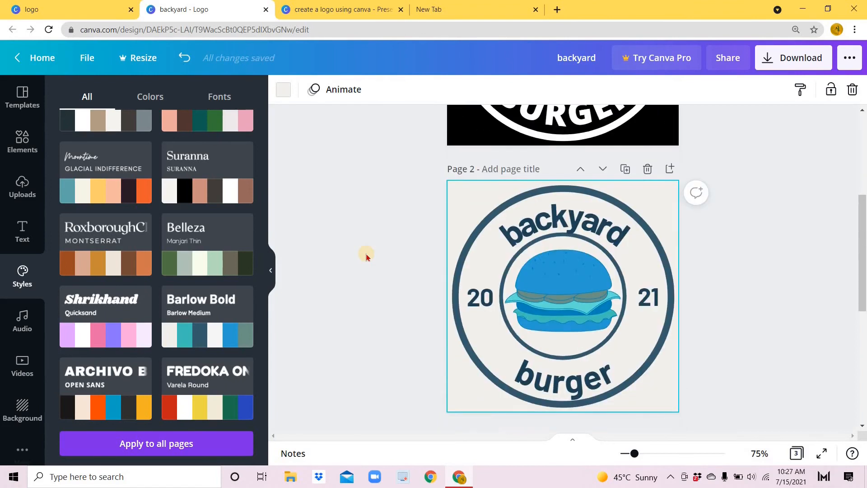
scroll(366, 256, "up", 4)
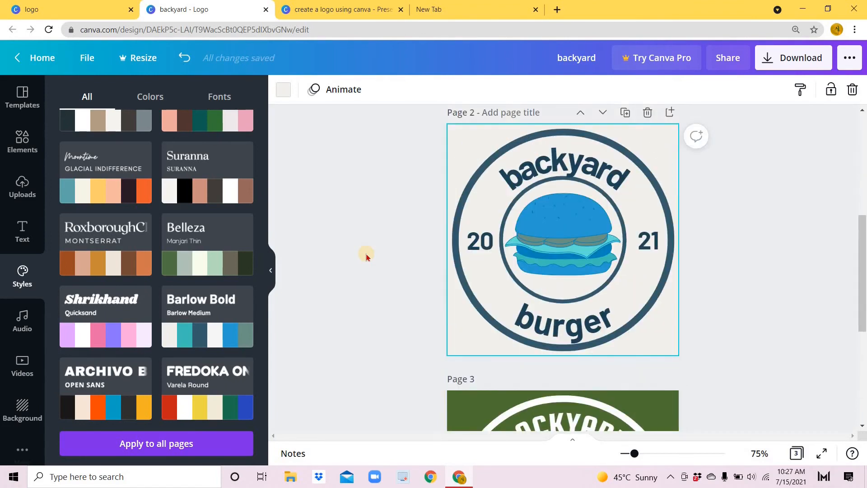
scroll(366, 257, "up", 6)
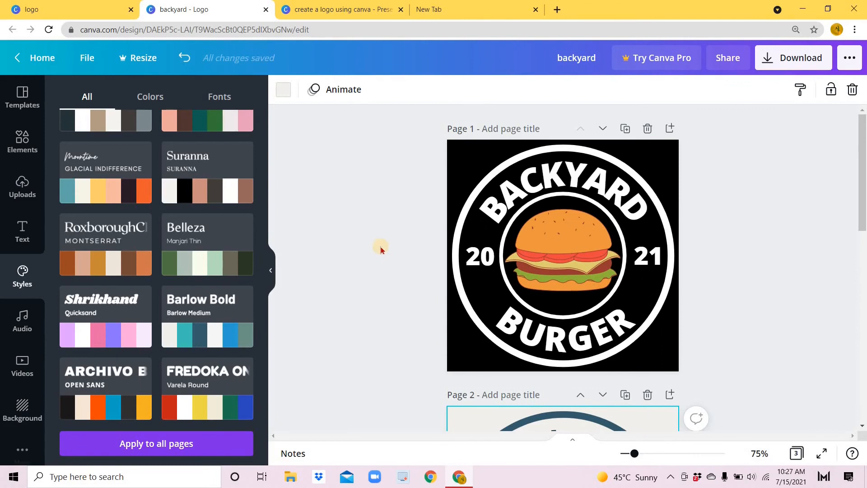
scroll(380, 252, "down", 4)
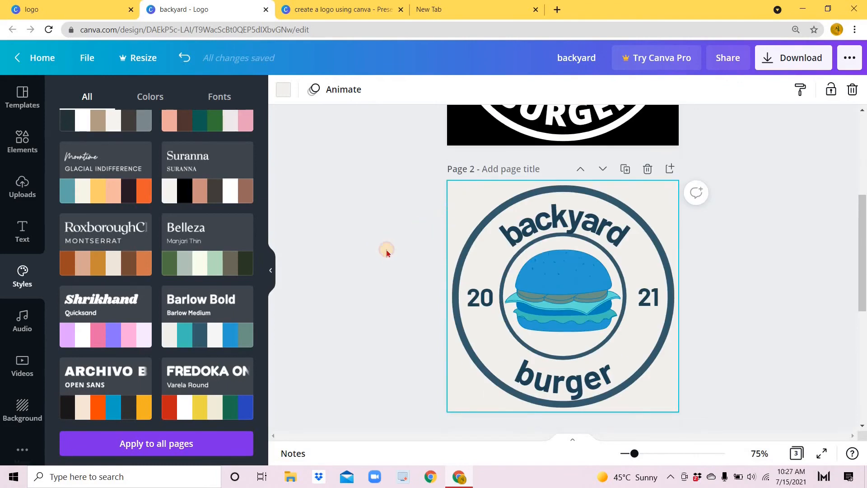
left_click(464, 250)
scroll(368, 199, "up", 4)
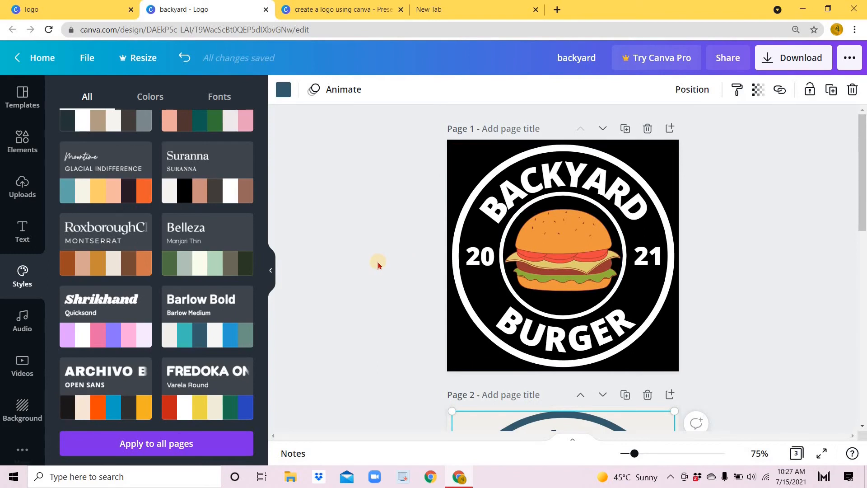
Download only page 1 of the design as a PNG.
left_click(794, 63)
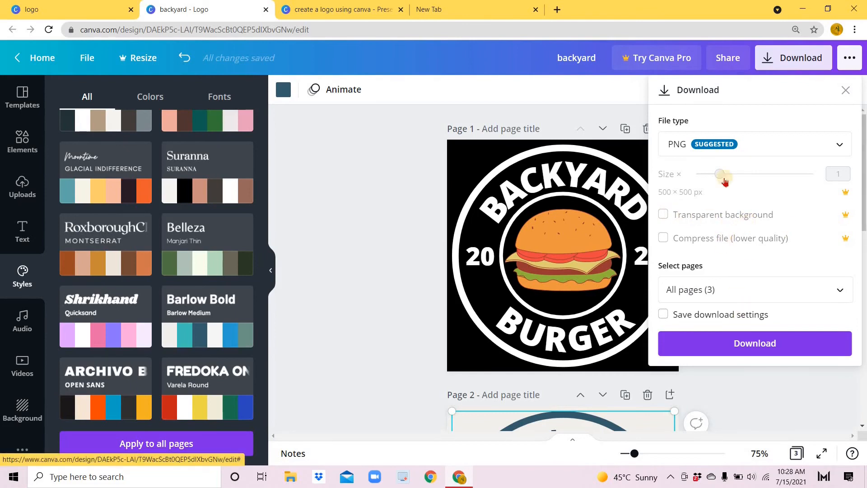
left_click(350, 212)
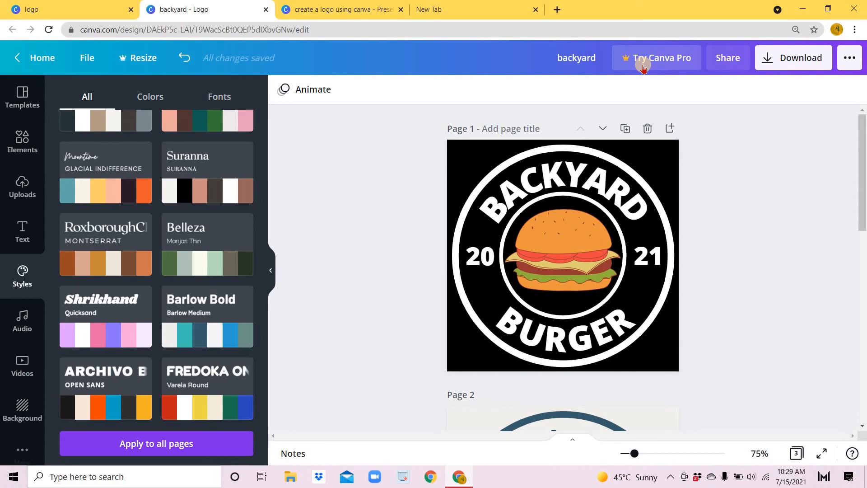
left_click(782, 59)
left_click(837, 289)
left_click(714, 133)
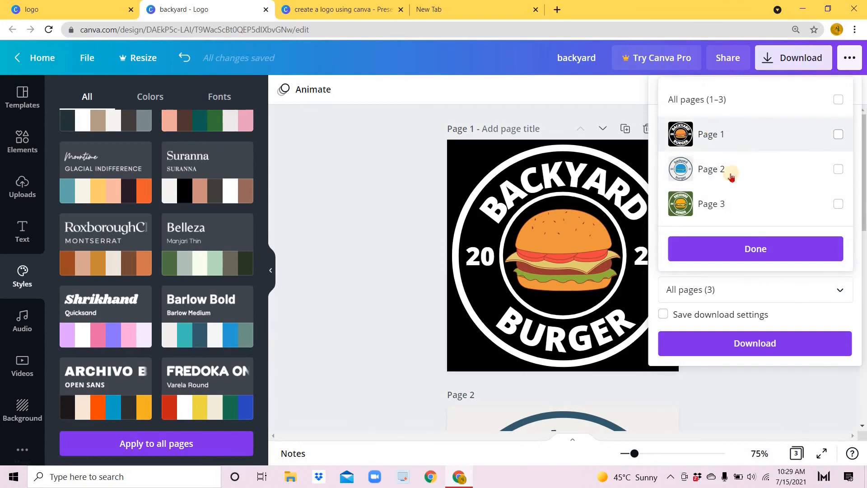
left_click(755, 249)
left_click(761, 345)
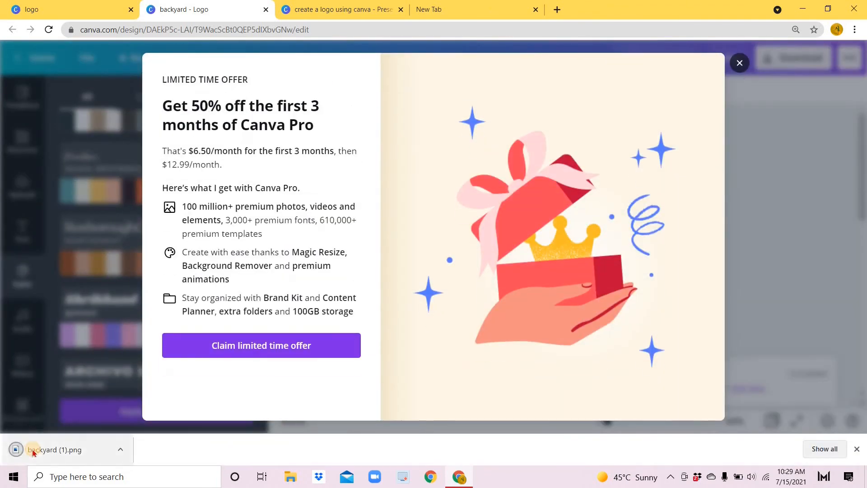
Open the downloaded backyard (1).png in Photos, view it full screen and close it.
left_click(34, 451)
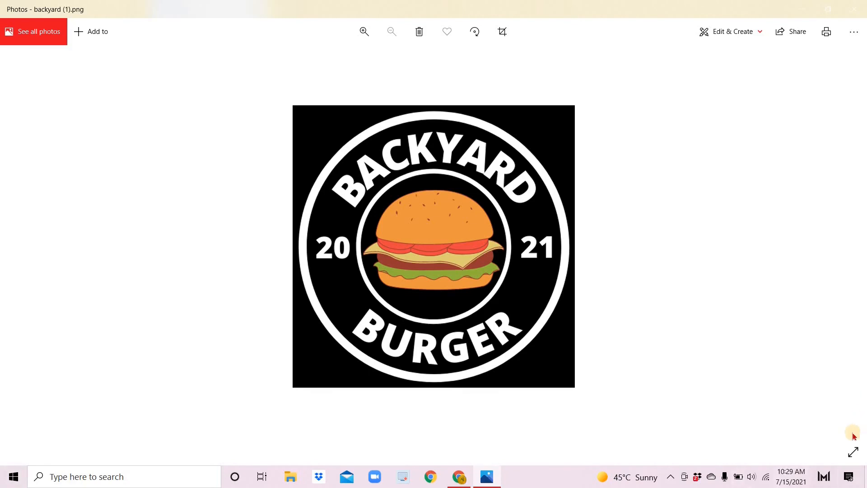
left_click(852, 455)
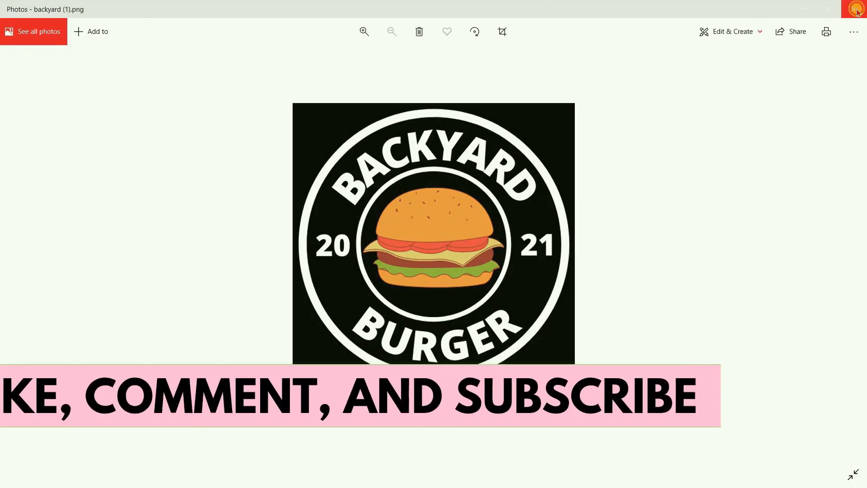
left_click(854, 9)
Dismiss the Canva Pro offer and hide the style sets so the logo pages fill the workspace.
left_click(739, 80)
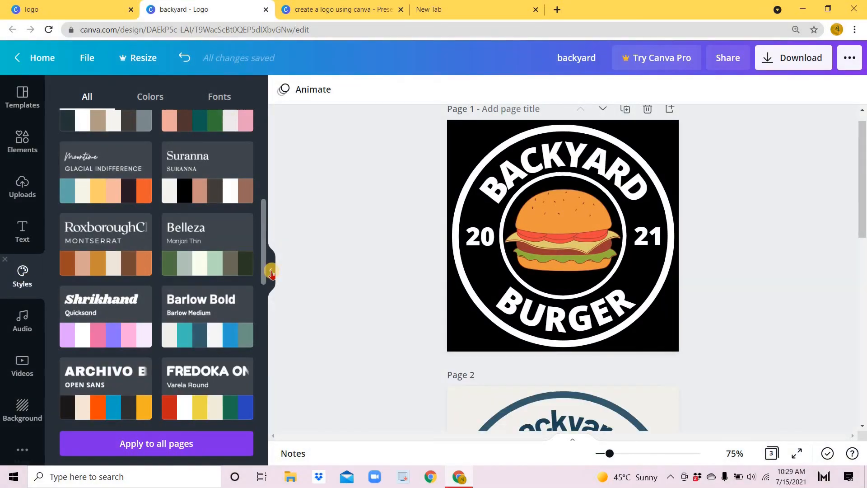
left_click(271, 273)
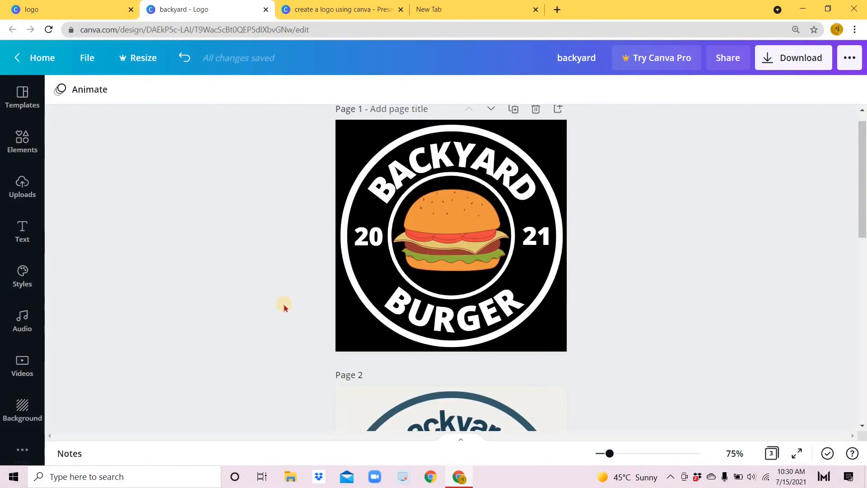
scroll(285, 306, "up", 1)
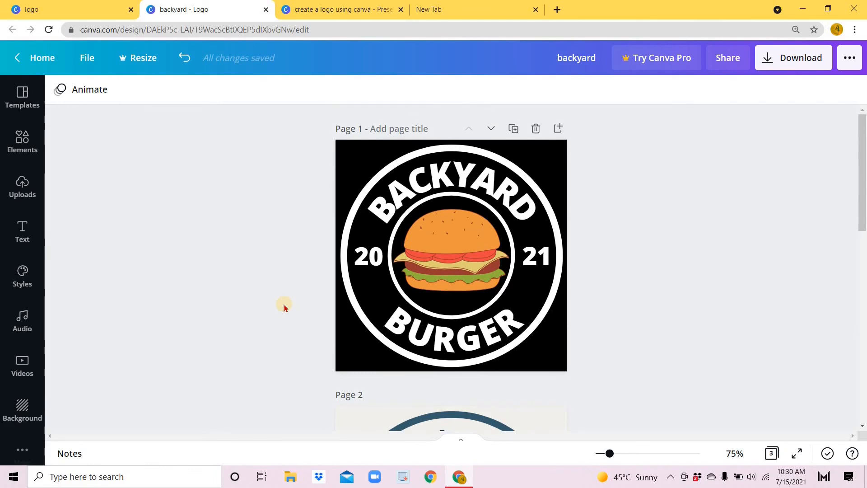